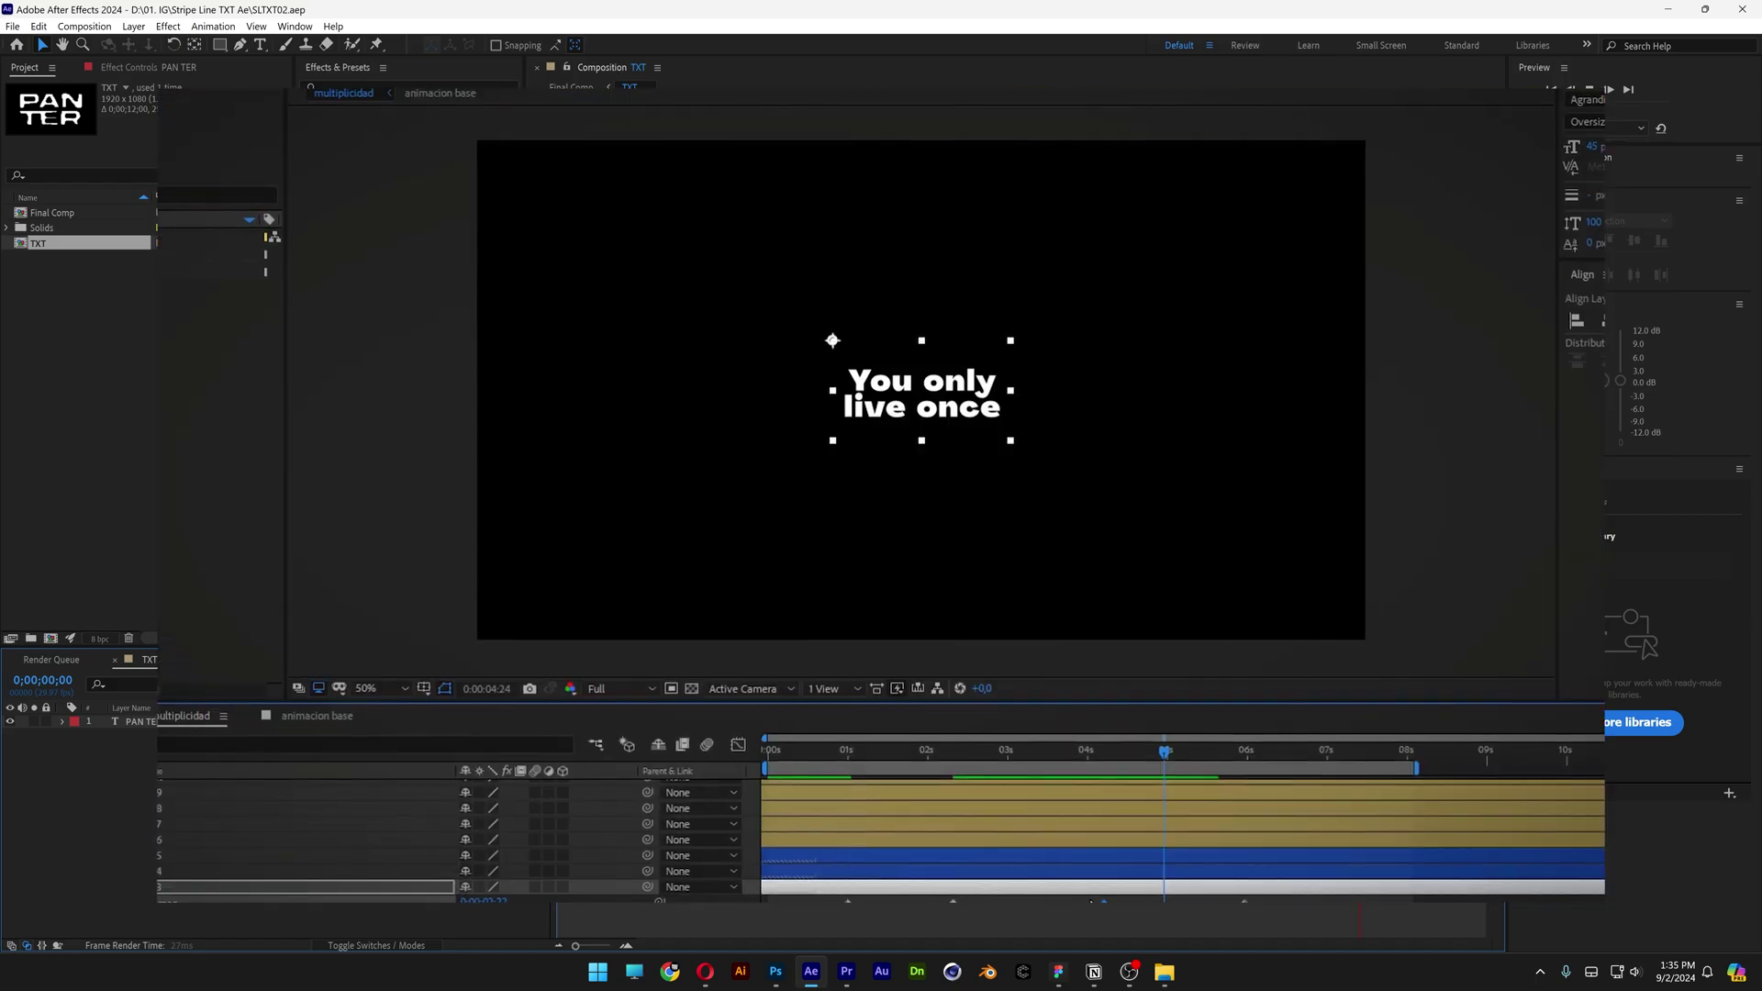
# - Preview the finished HAPPY SAD demo animation before starting a fresh project
pyautogui.moveTo(1164, 766); pyautogui.dragTo(1273, 791)
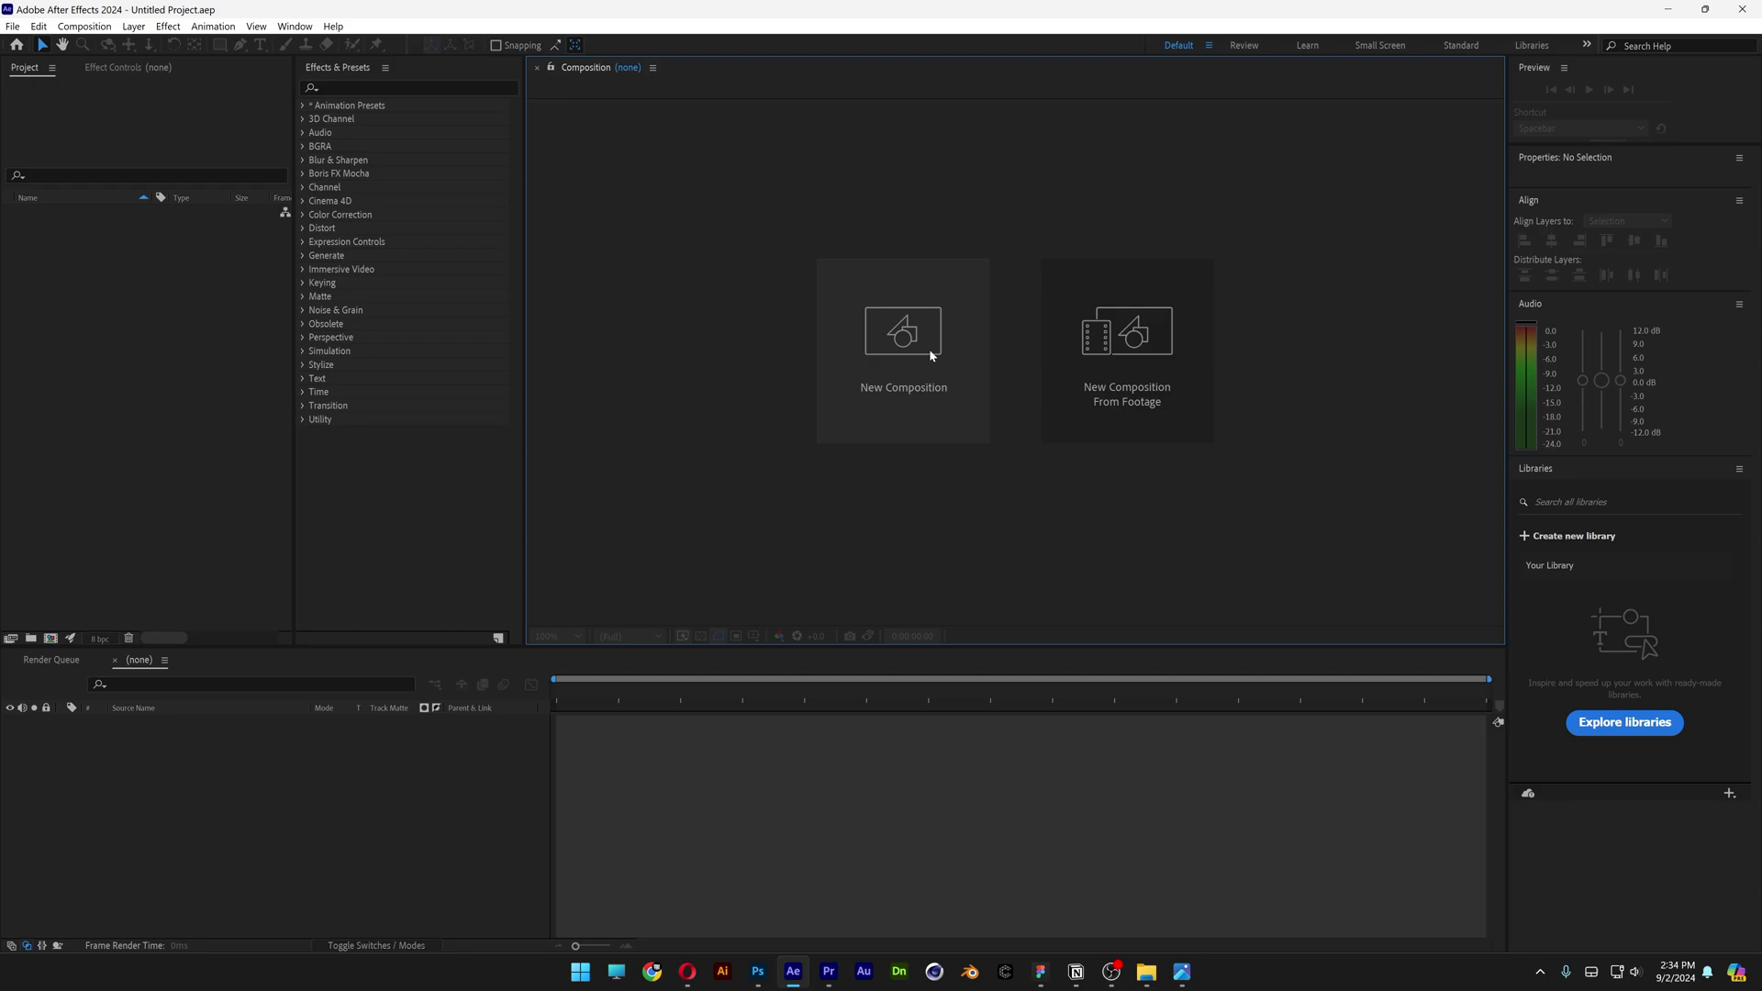
# - Create a new composition named TXT using the HD 1920x1080 preset
pyautogui.click(927, 367)
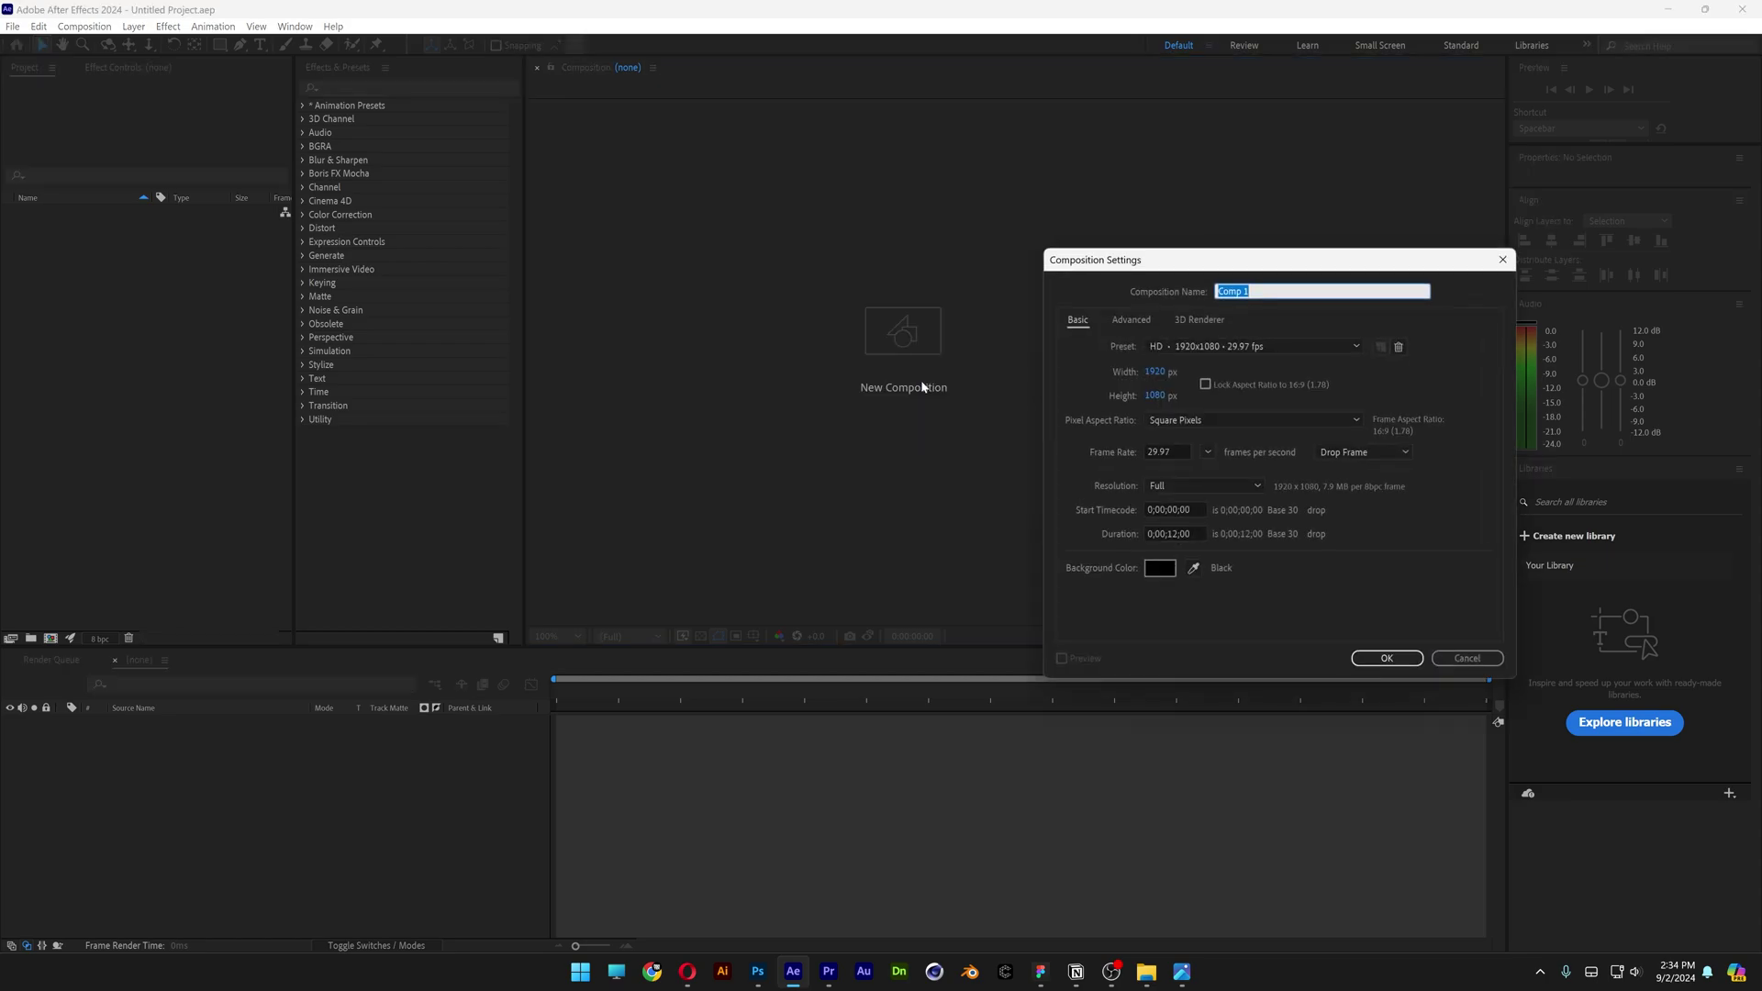
pyautogui.write('TXT')
pyautogui.click(1259, 346)
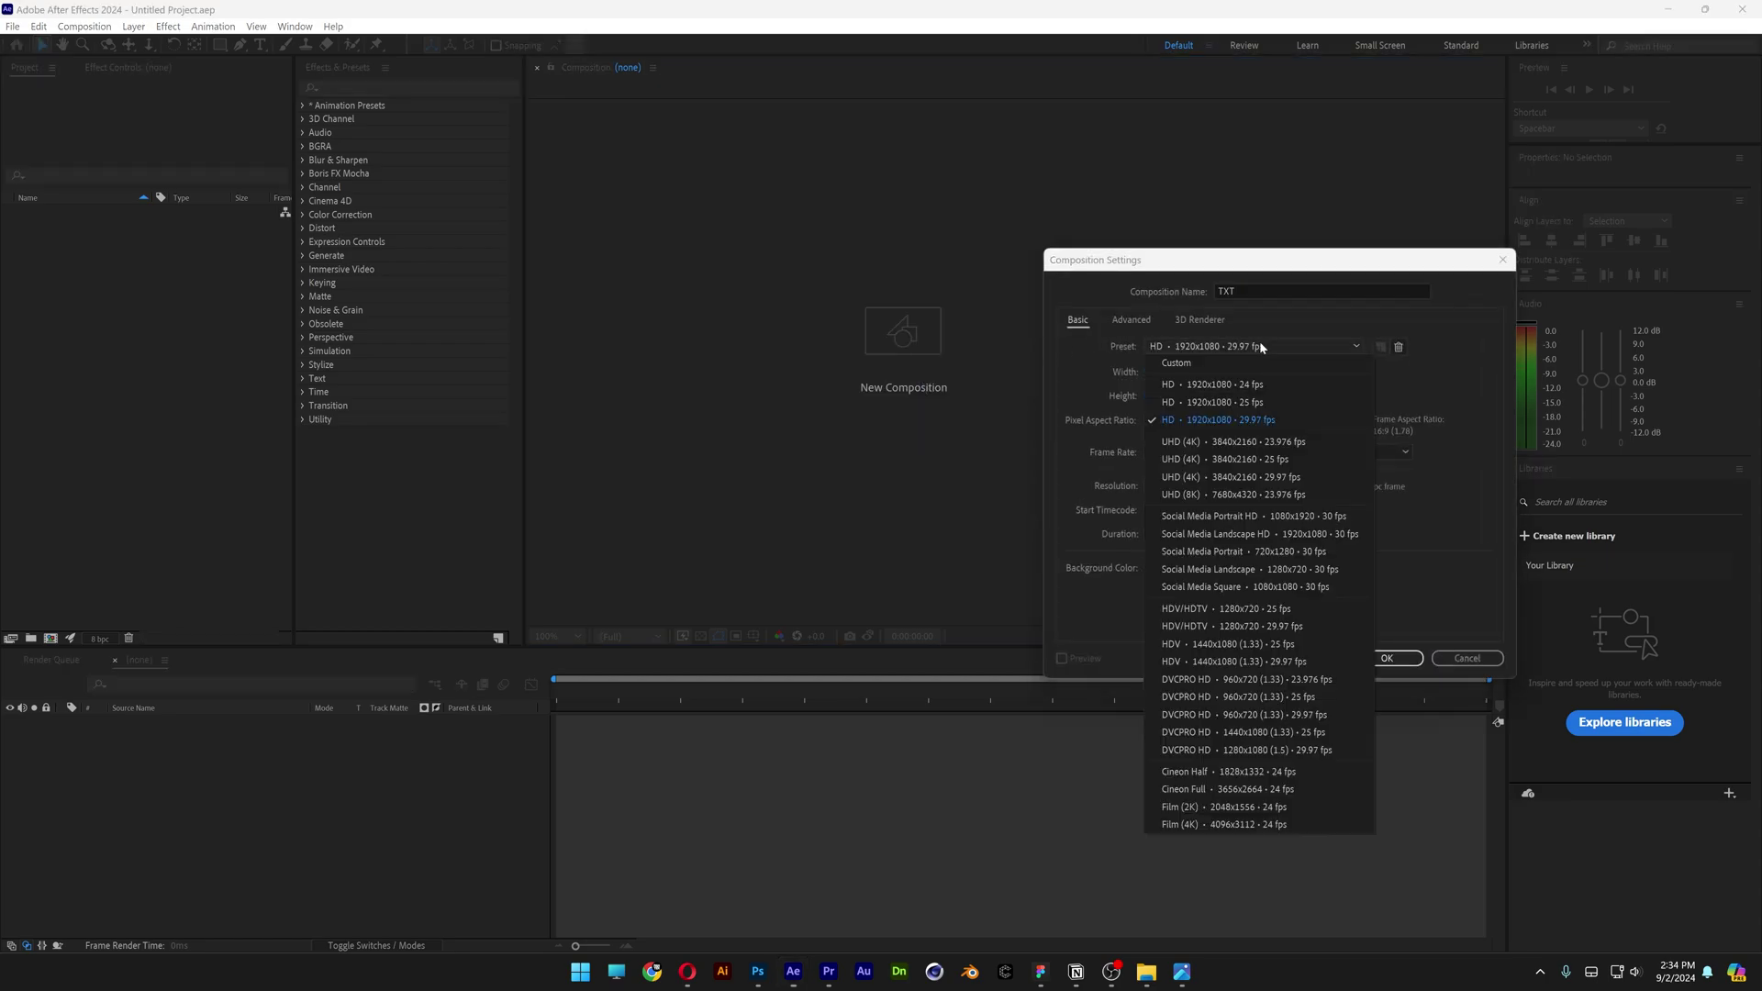
pyautogui.click(1243, 422)
pyautogui.moveTo(1200, 534); pyautogui.dragTo(1167, 534)
pyautogui.click(1380, 658)
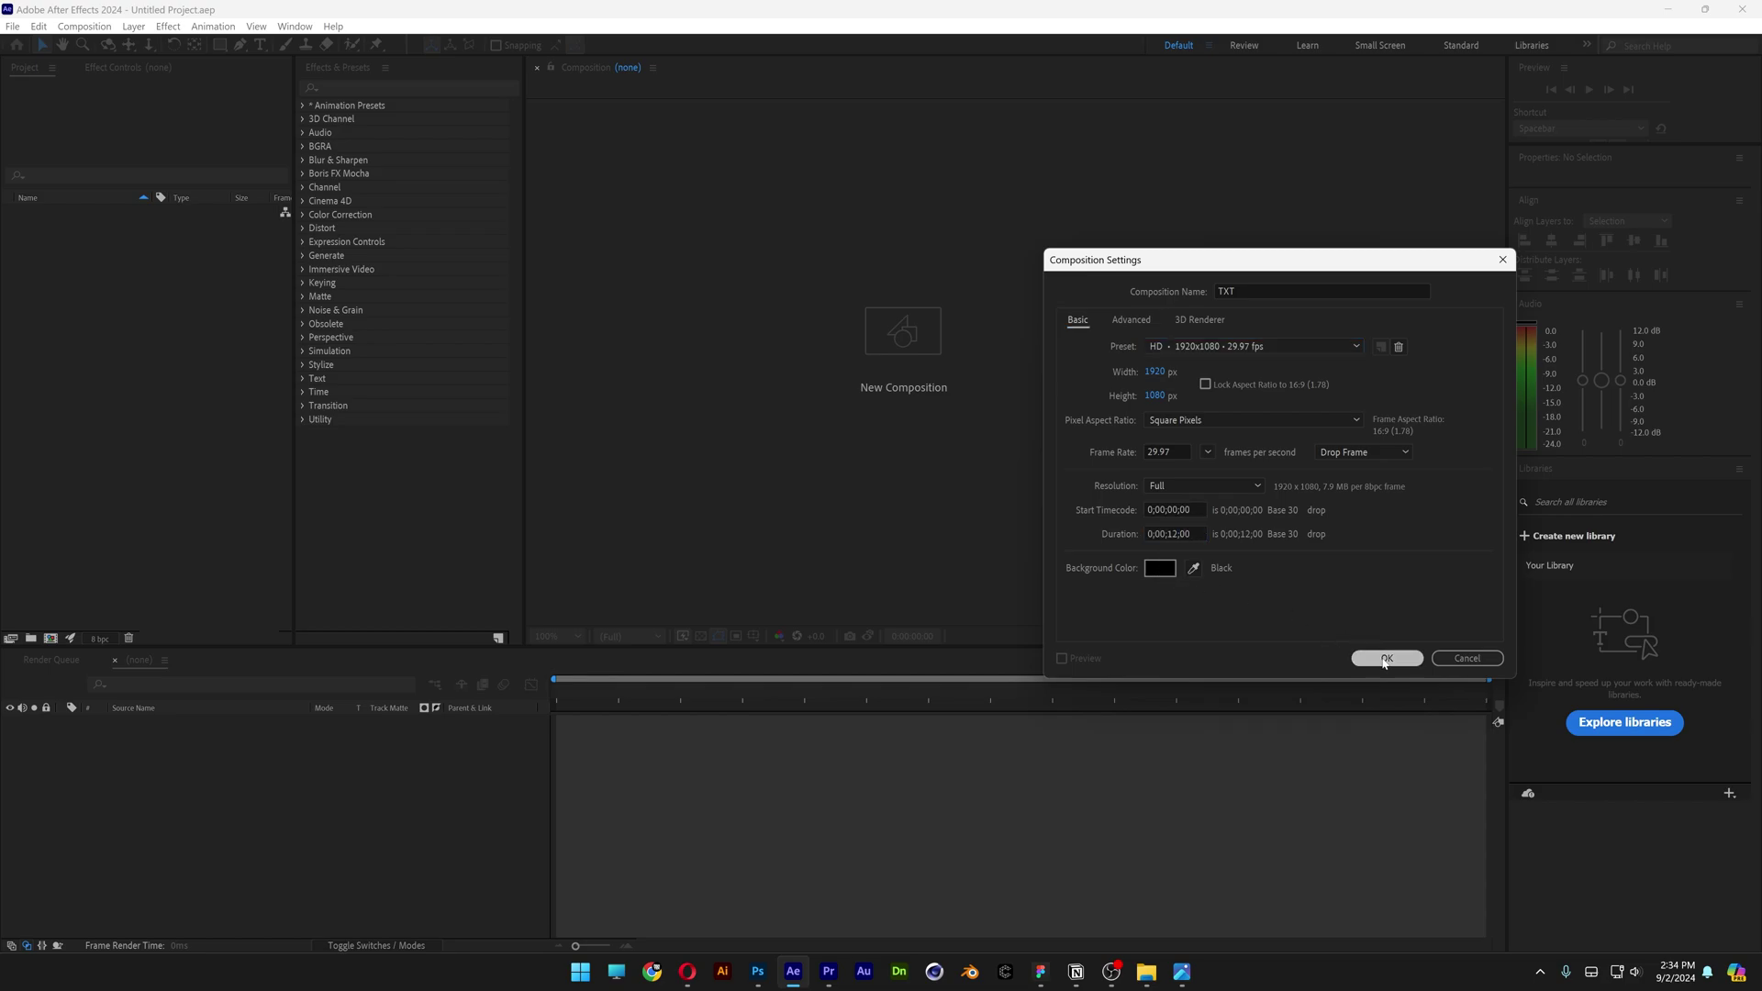
# - Add a 'PAN TER' text layer set in Akira Expanded
pyautogui.click(260, 44)
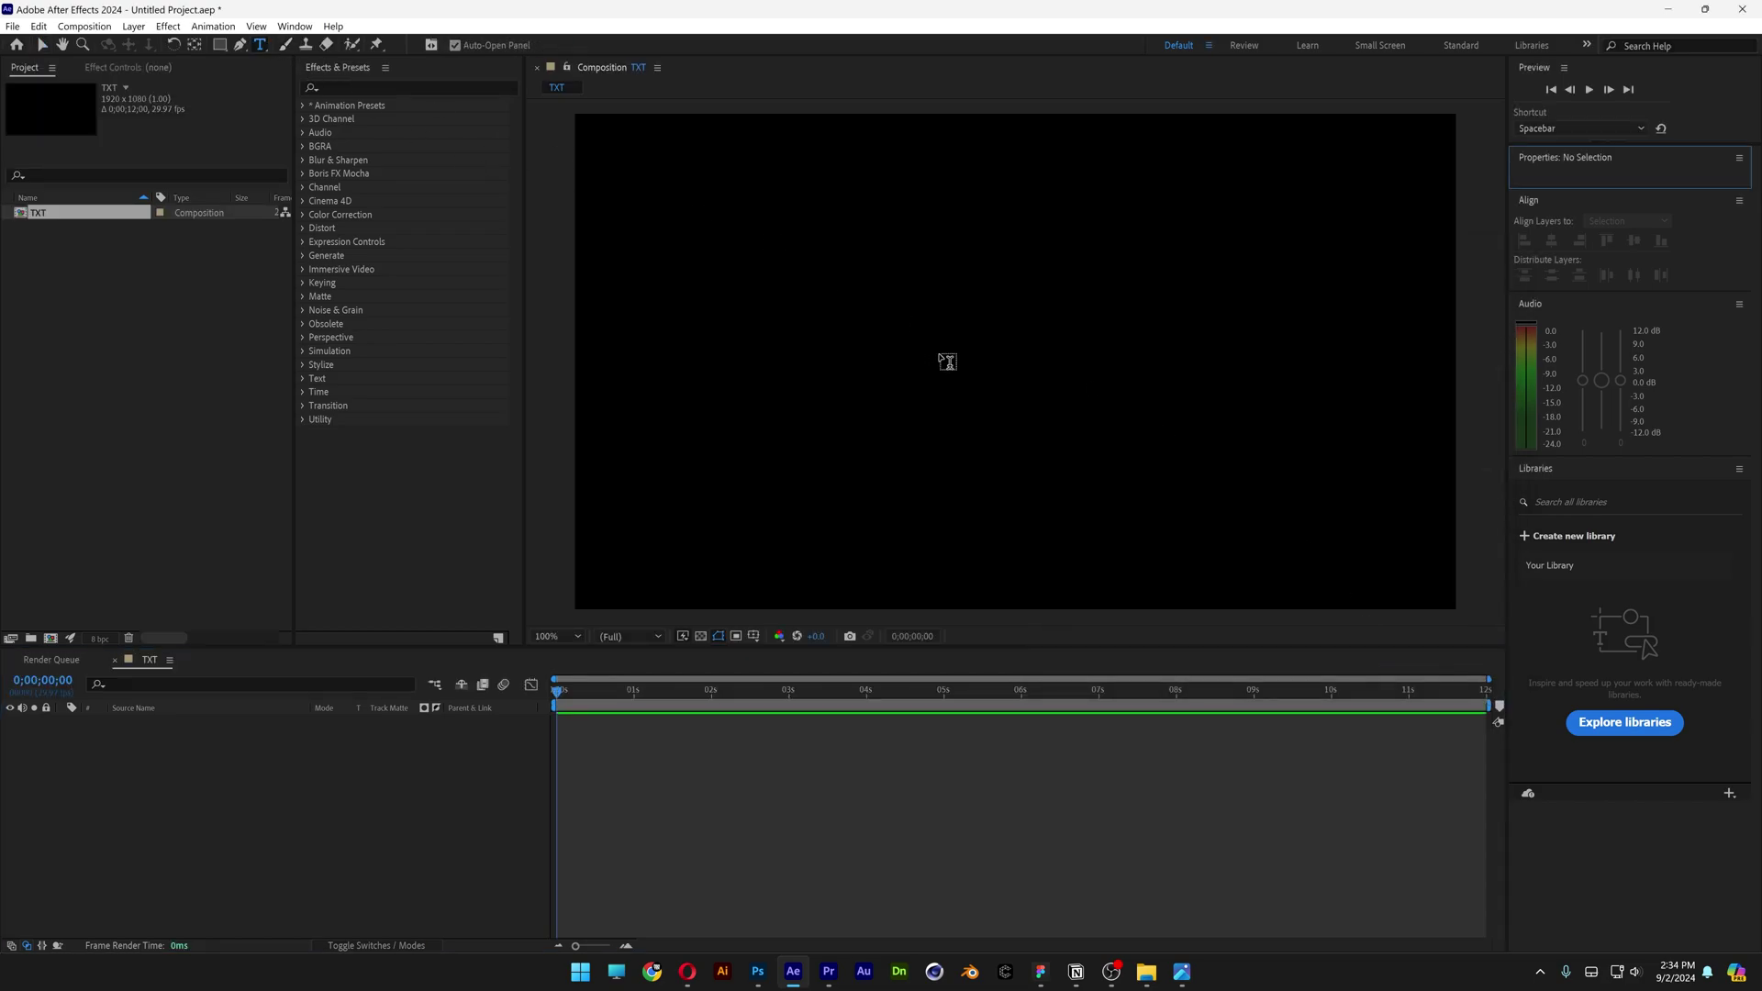
pyautogui.click(914, 312)
pyautogui.write('PAN TER')
pyautogui.press('Escape')
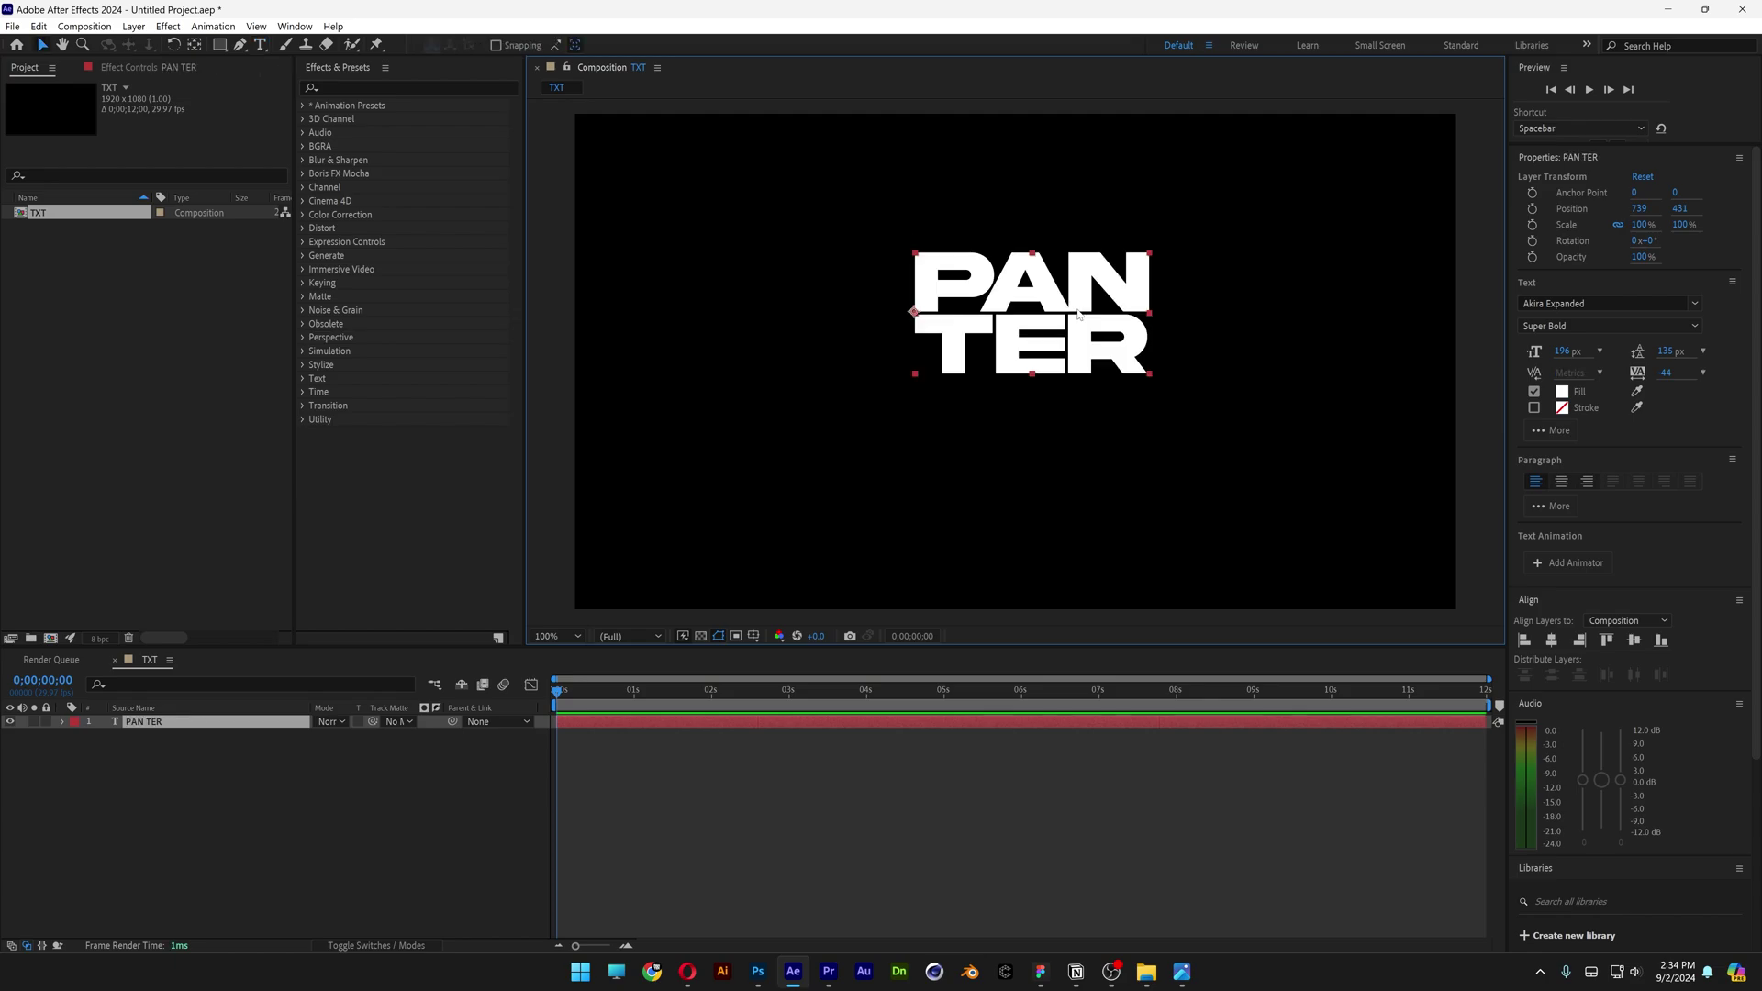
pyautogui.click(1580, 303)
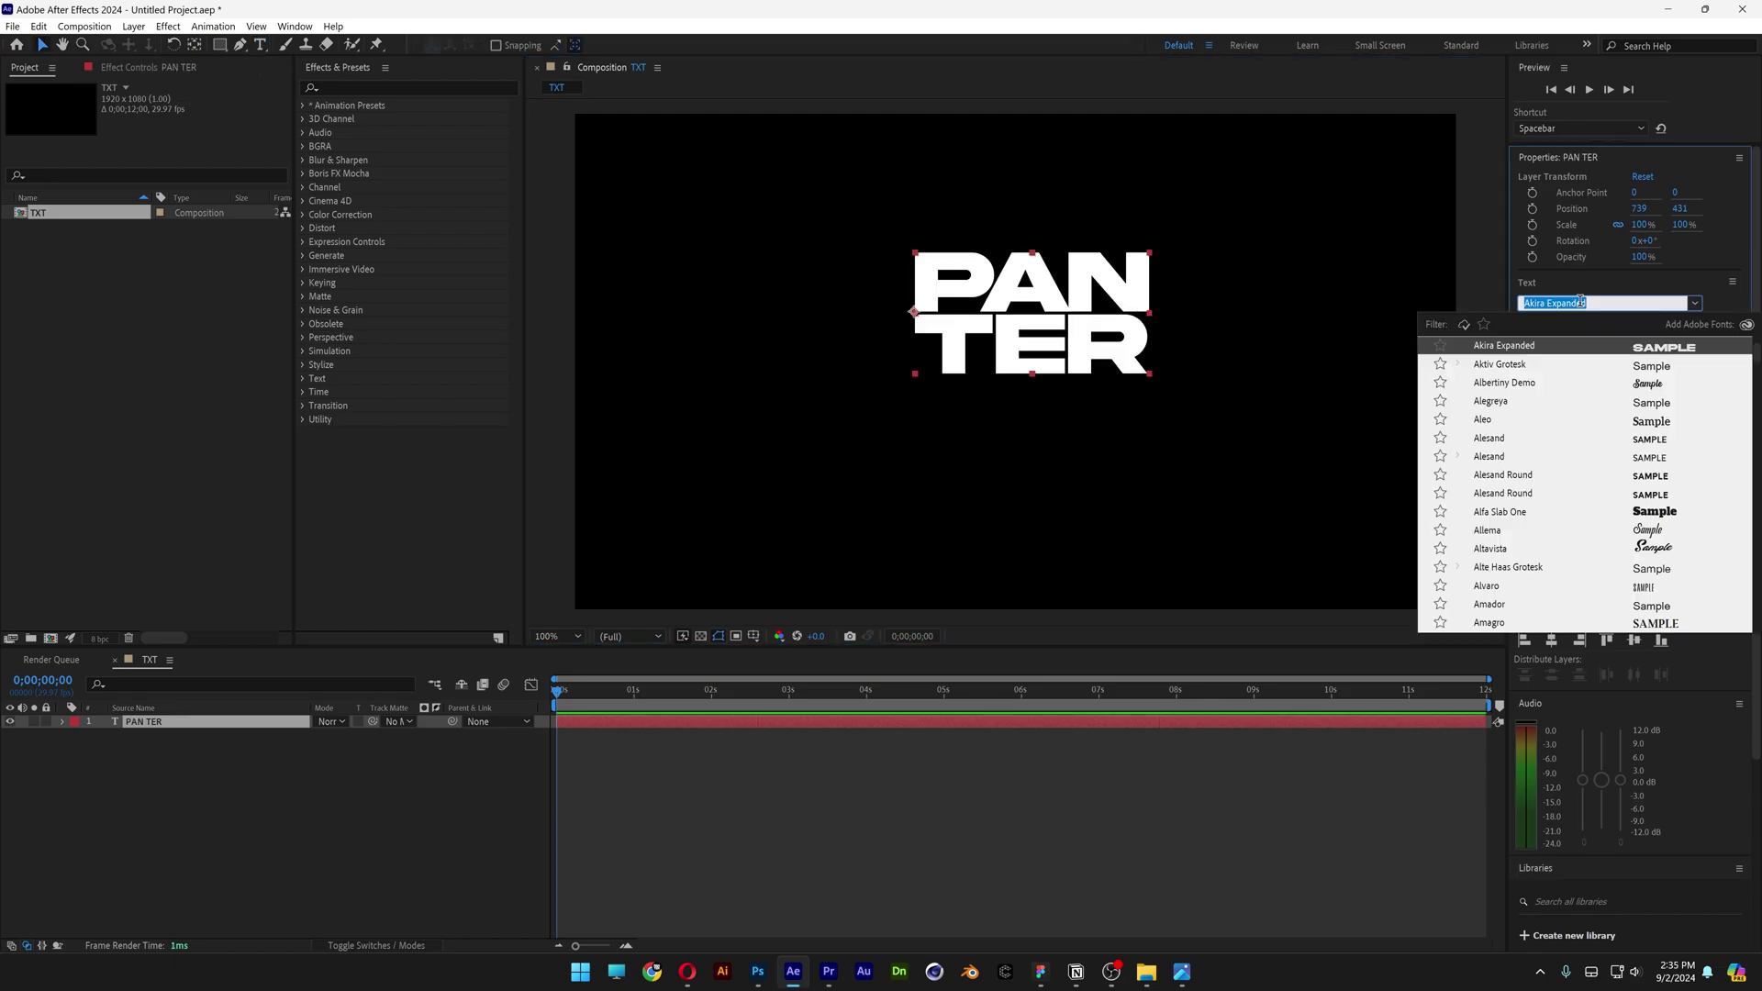
pyautogui.press('Escape')
# - Centre the PAN TER text in the composition and scale it to 263%
pyautogui.hotkey('ctrl', 'alt', 'Home')
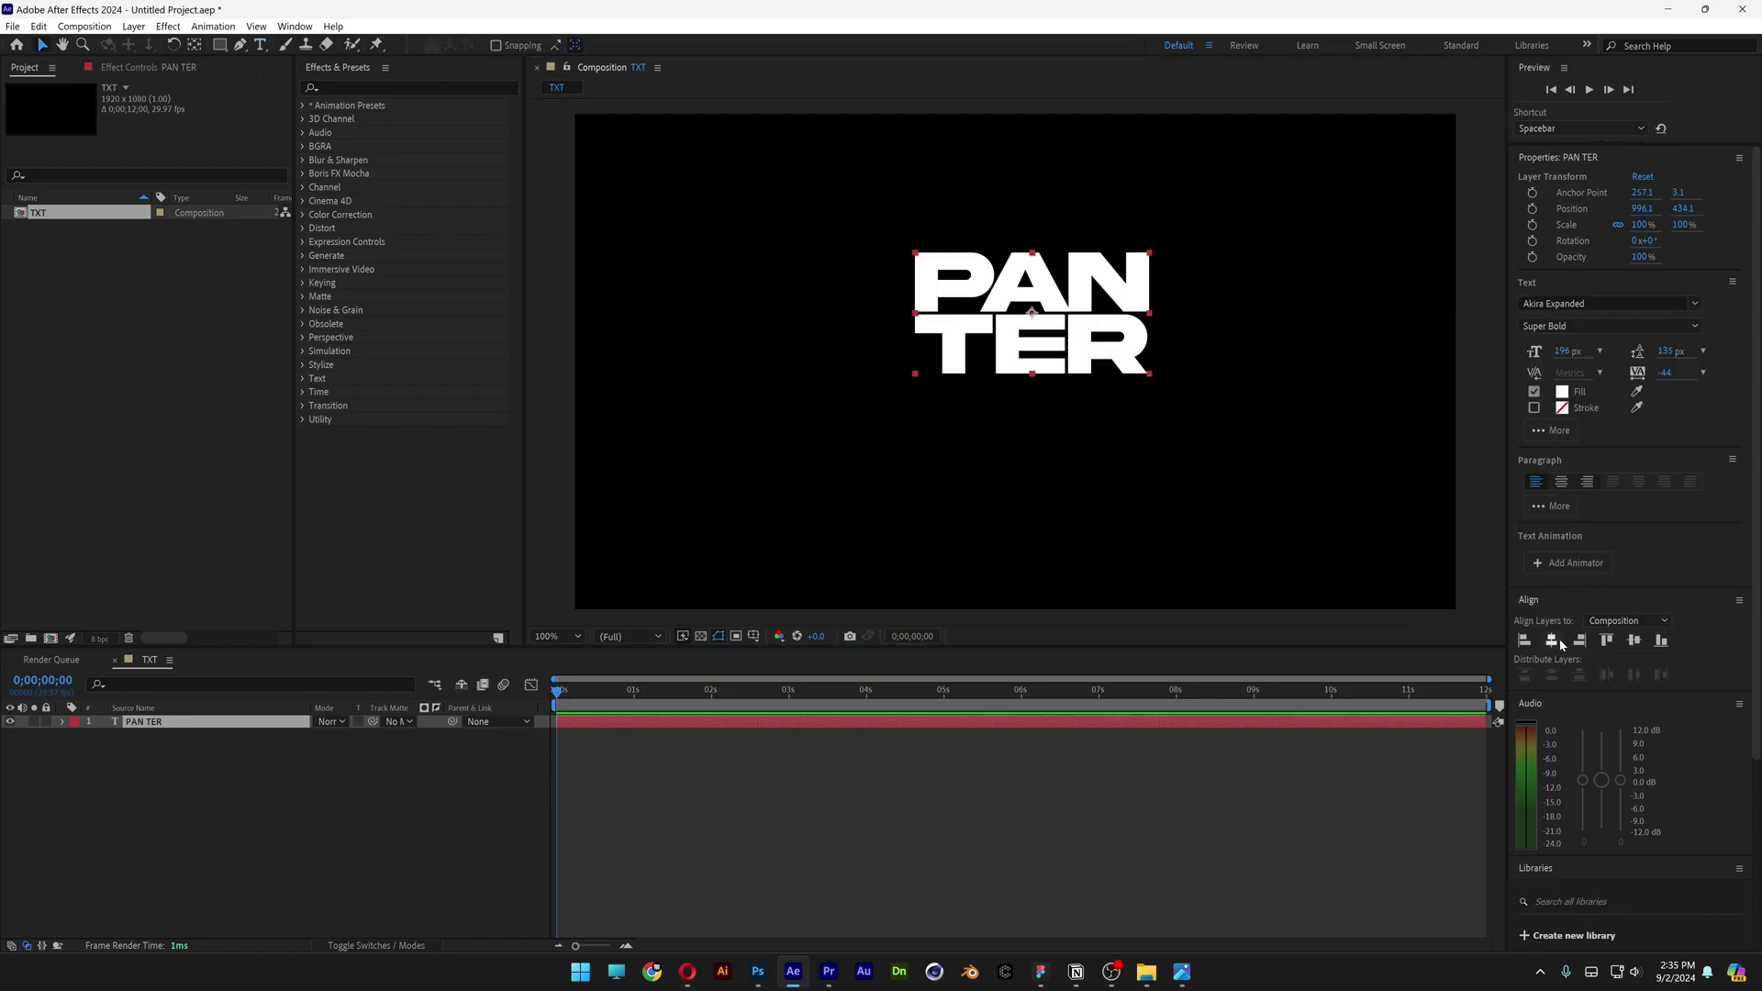
pyautogui.click(1551, 640)
pyautogui.click(1635, 639)
pyautogui.press('s')
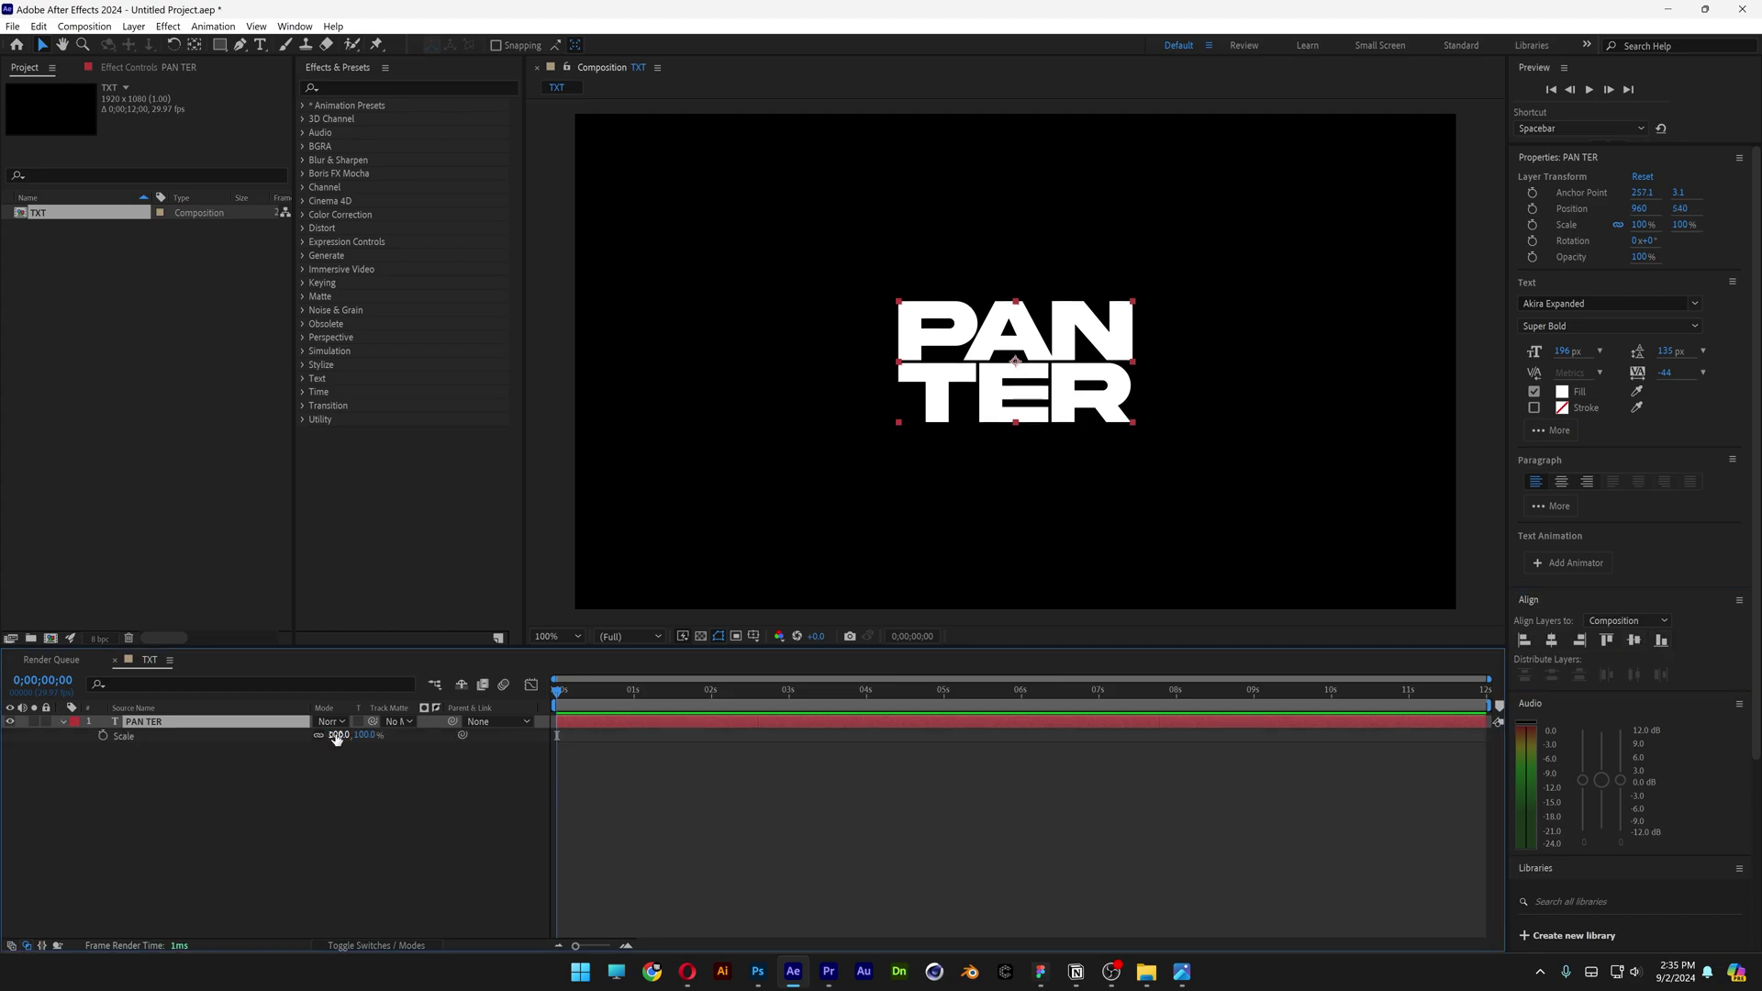
pyautogui.moveTo(336, 738)
pyautogui.mouseDown()
pyautogui.moveTo(478, 741)
pyautogui.moveTo(336, 754)
pyautogui.mouseUp()
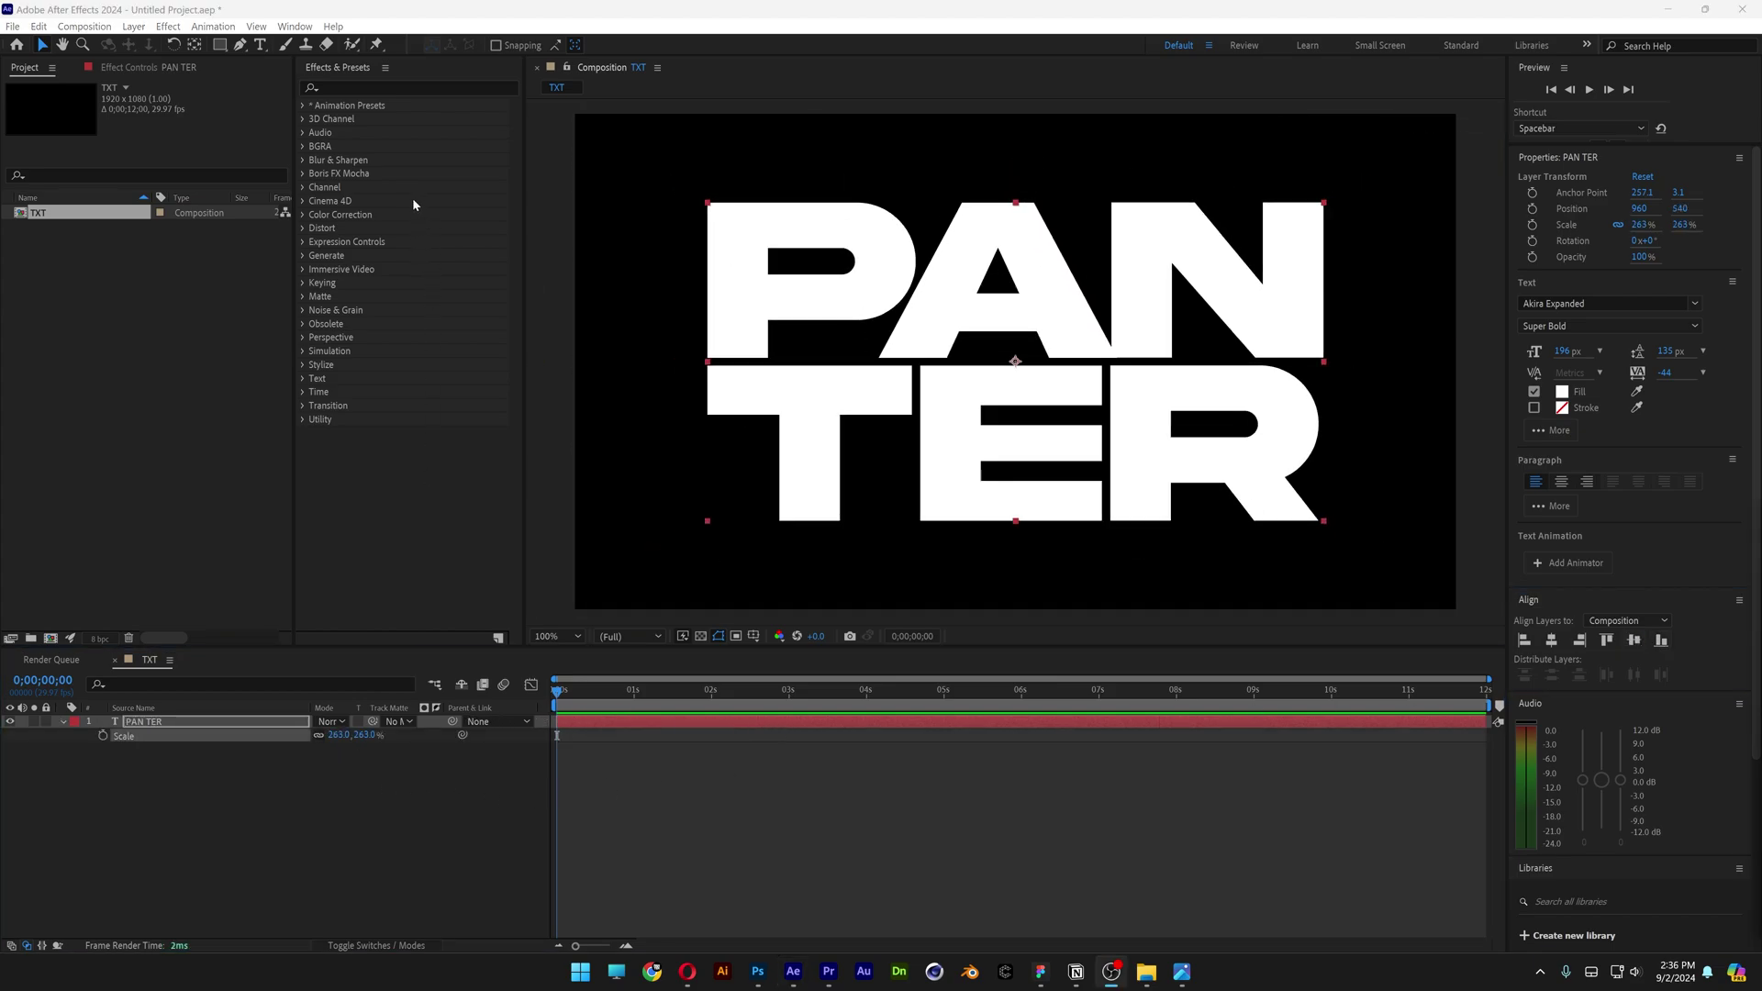
# - Apply the Venetian Blinds effect to the PAN TER layer
pyautogui.click(370, 88)
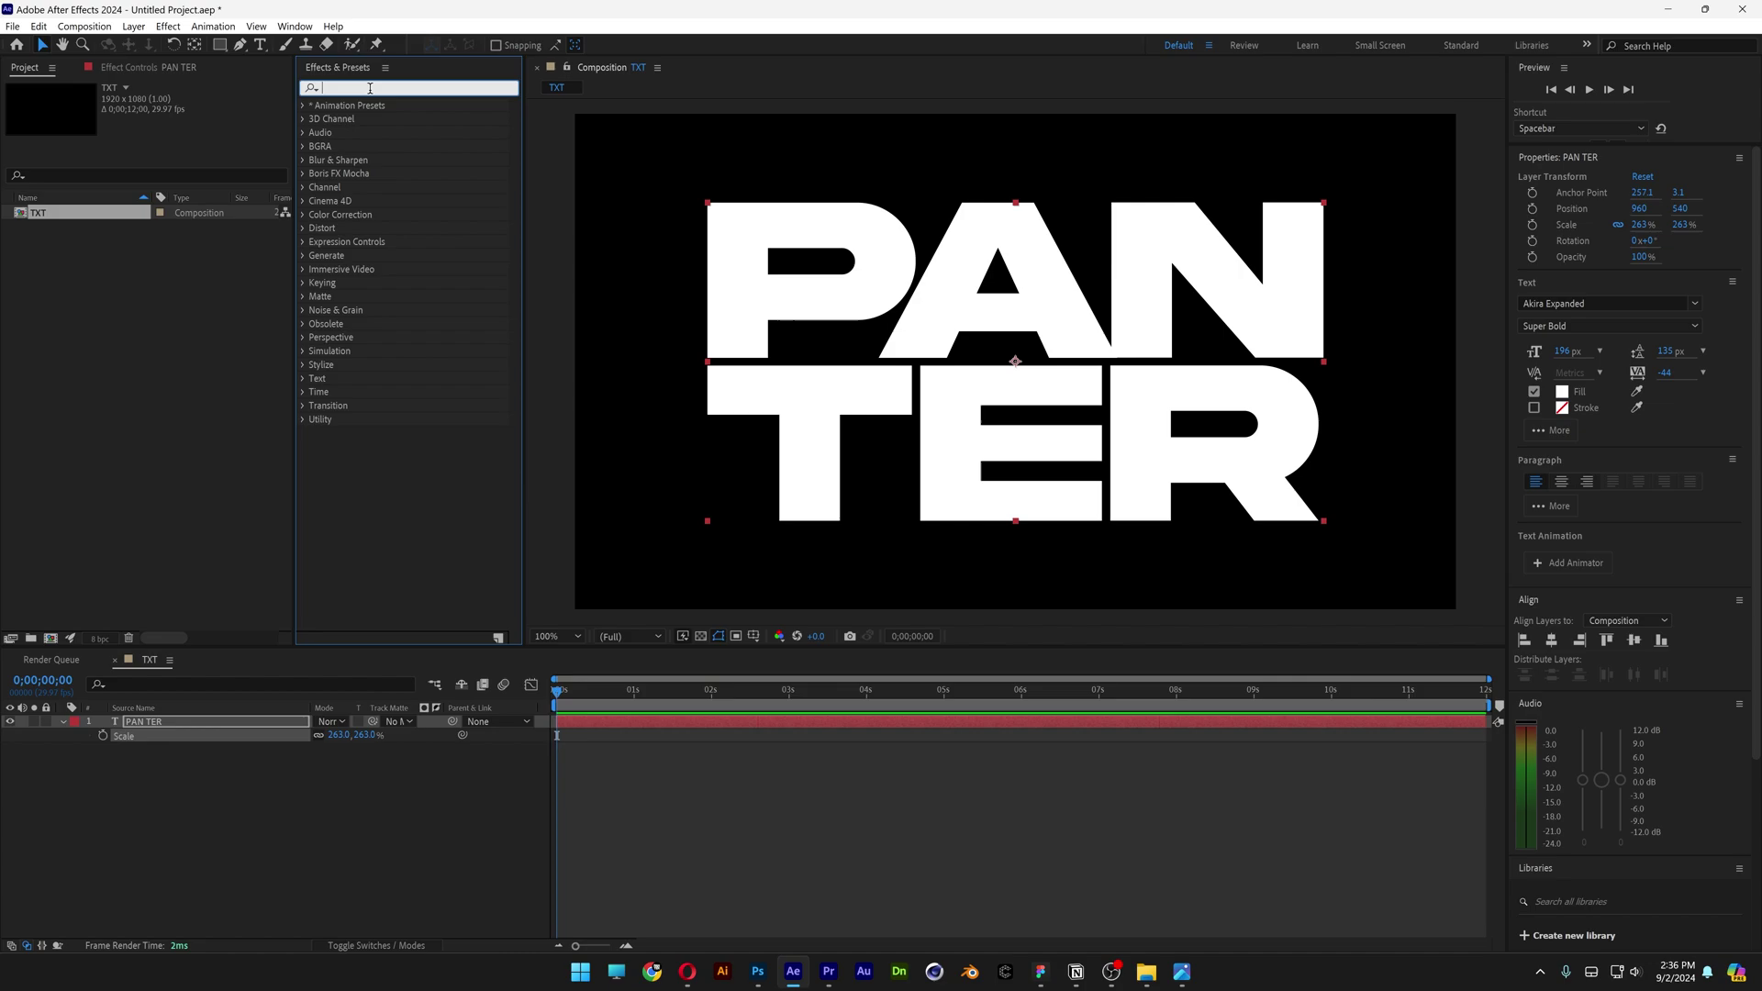
pyautogui.write('vene')
pyautogui.click(393, 134)
pyautogui.moveTo(385, 142); pyautogui.dragTo(187, 725)
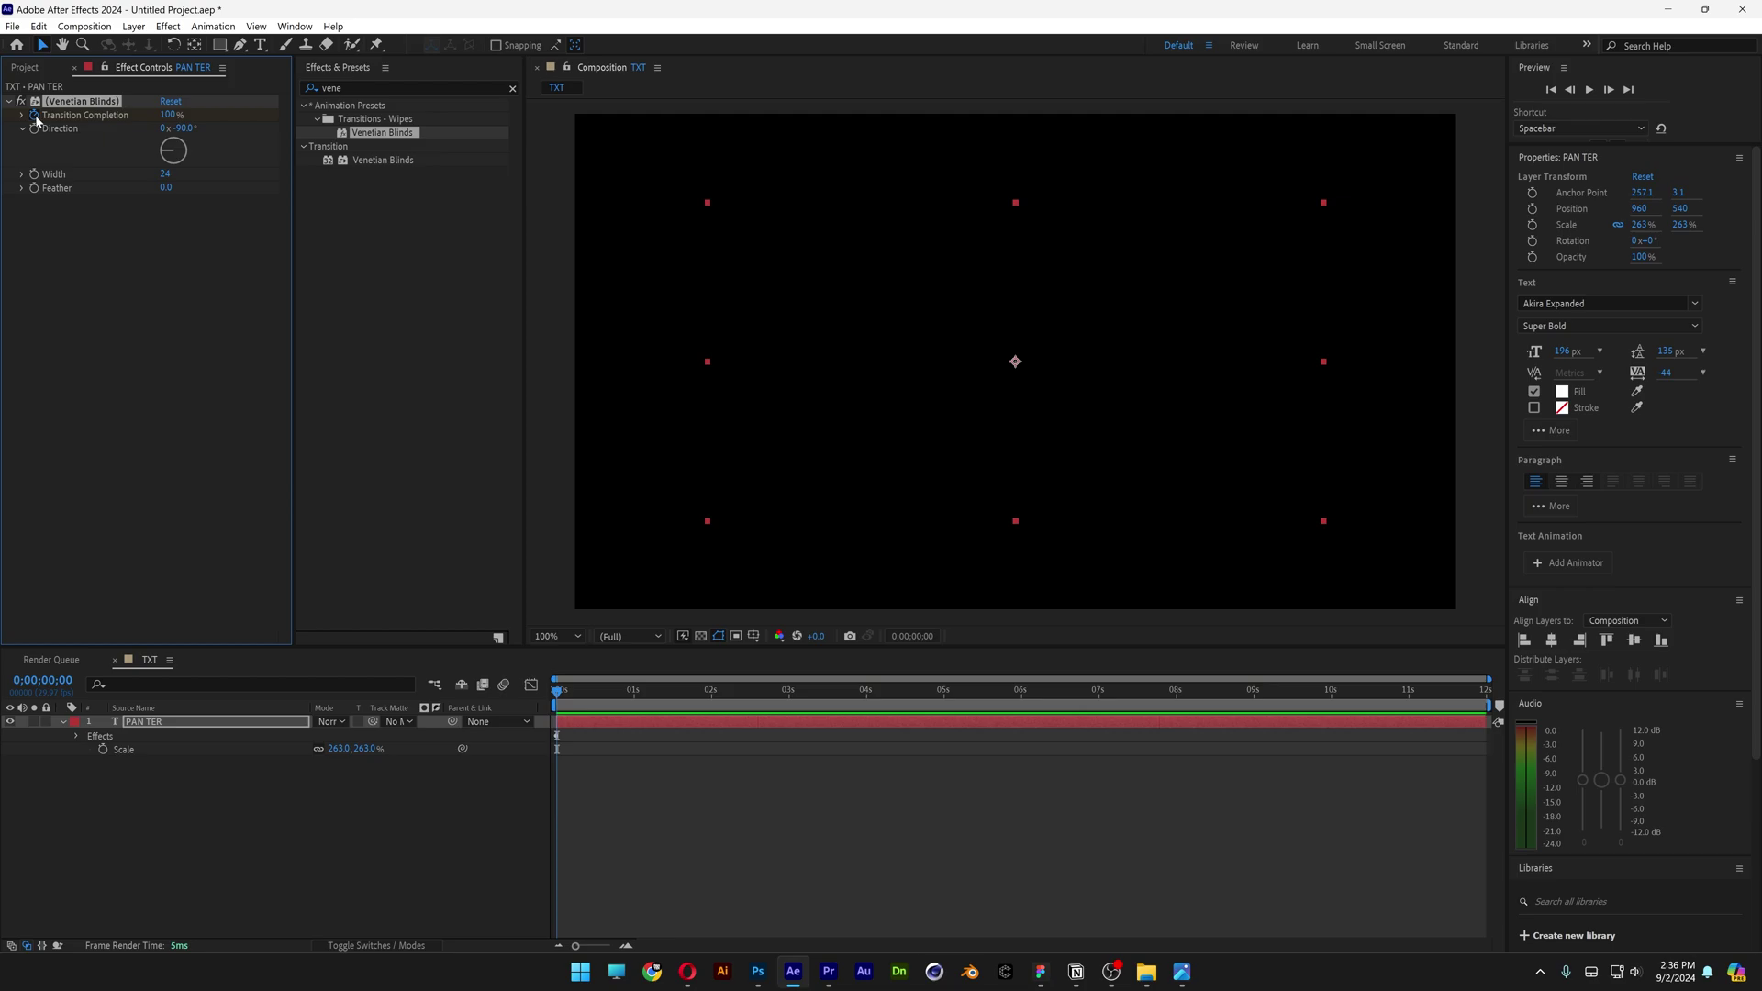
# - Set Venetian Blinds to 19% transition completion, 45° direction and width 40
pyautogui.moveTo(166, 115)
pyautogui.mouseDown()
pyautogui.moveTo(98, 117)
pyautogui.moveTo(184, 116)
pyautogui.moveTo(160, 115)
pyautogui.mouseUp()
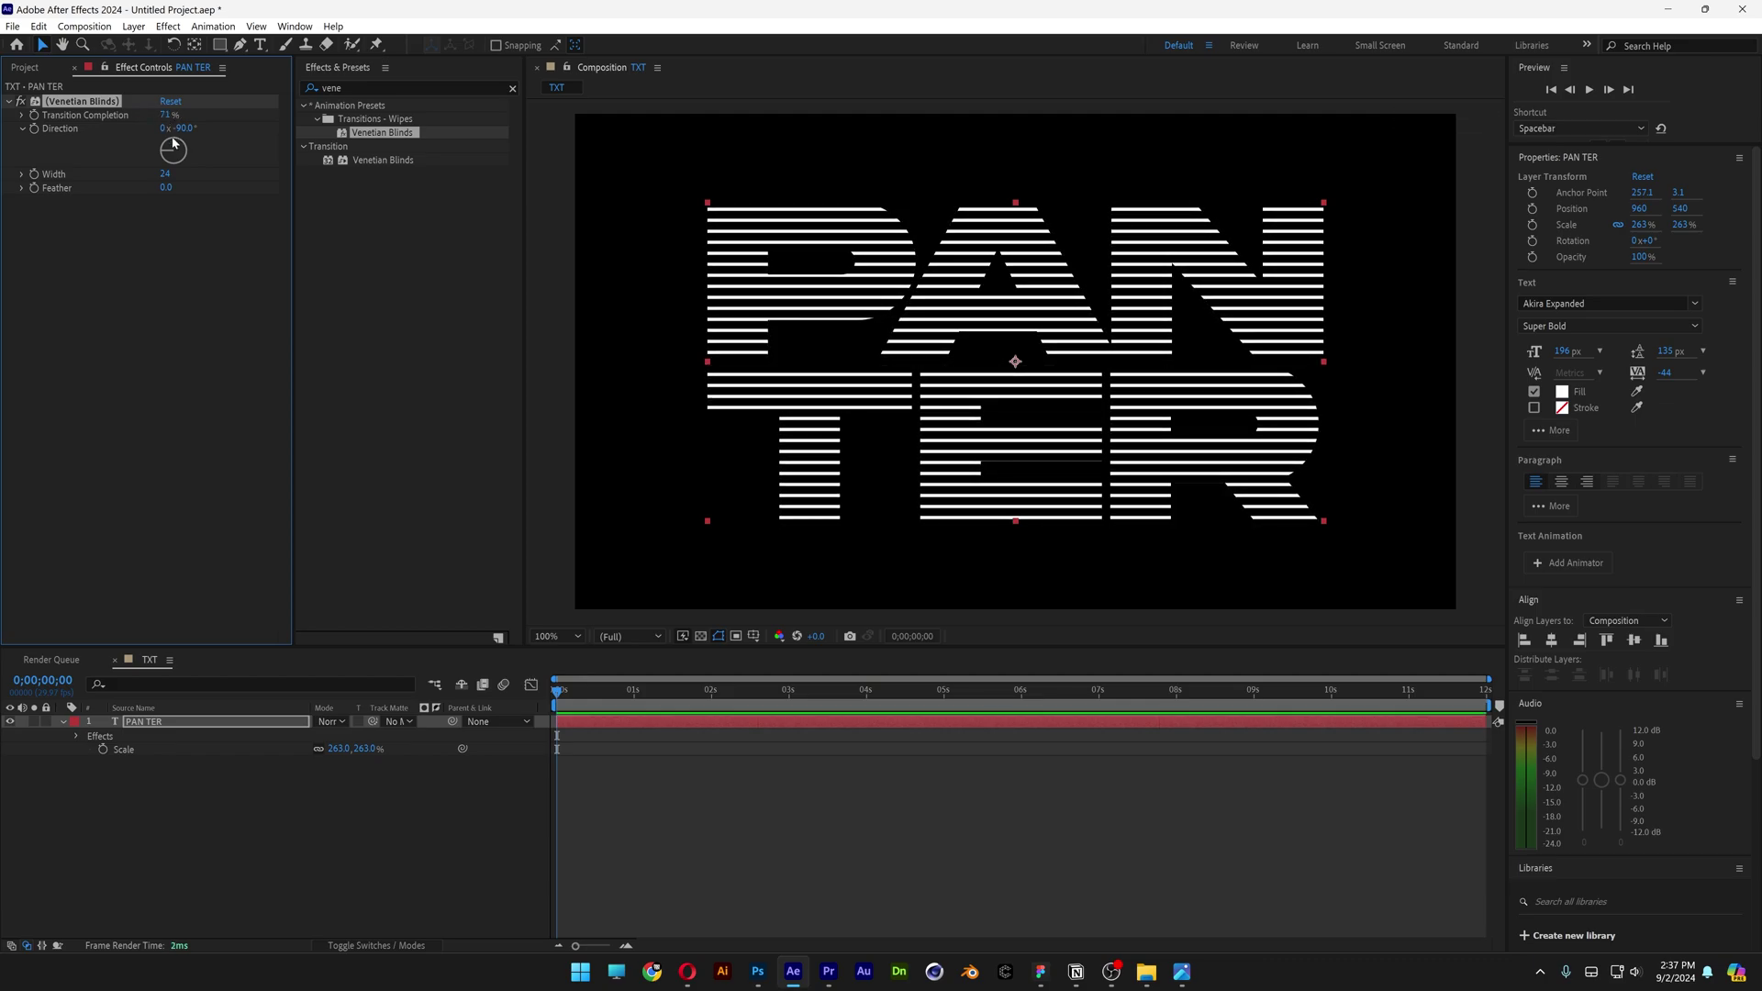
pyautogui.moveTo(169, 177); pyautogui.dragTo(200, 173)
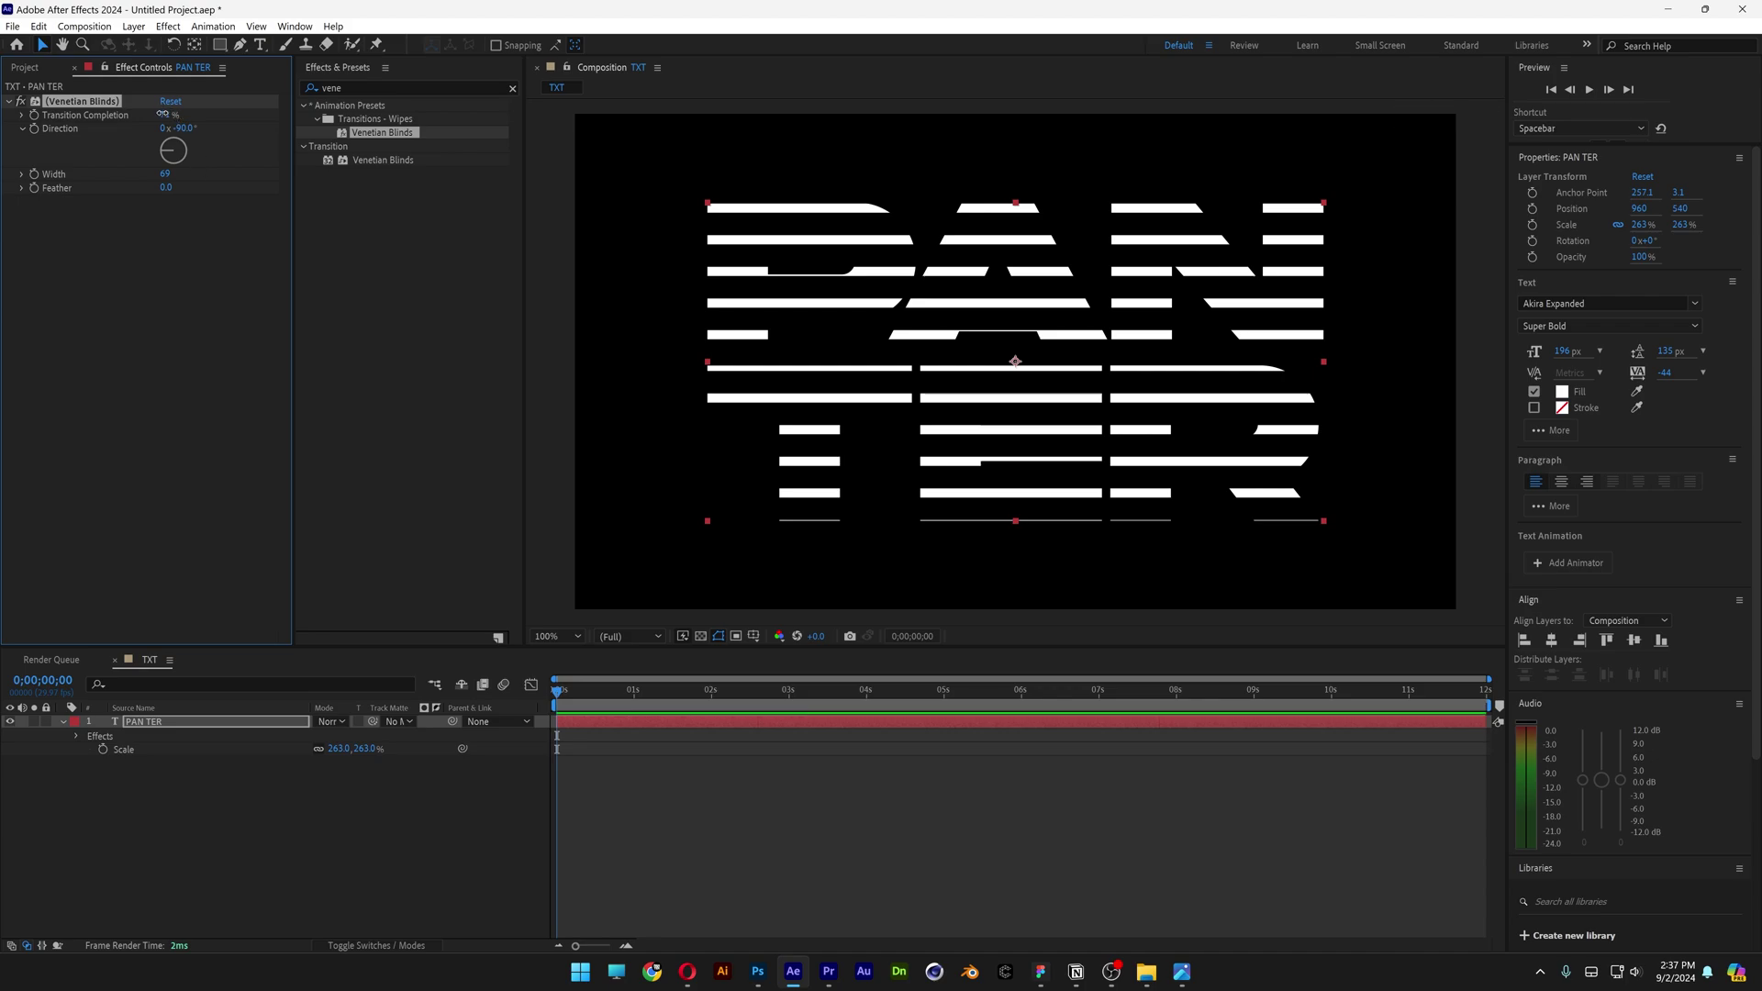
pyautogui.moveTo(163, 113); pyautogui.dragTo(184, 143)
pyautogui.click(183, 128)
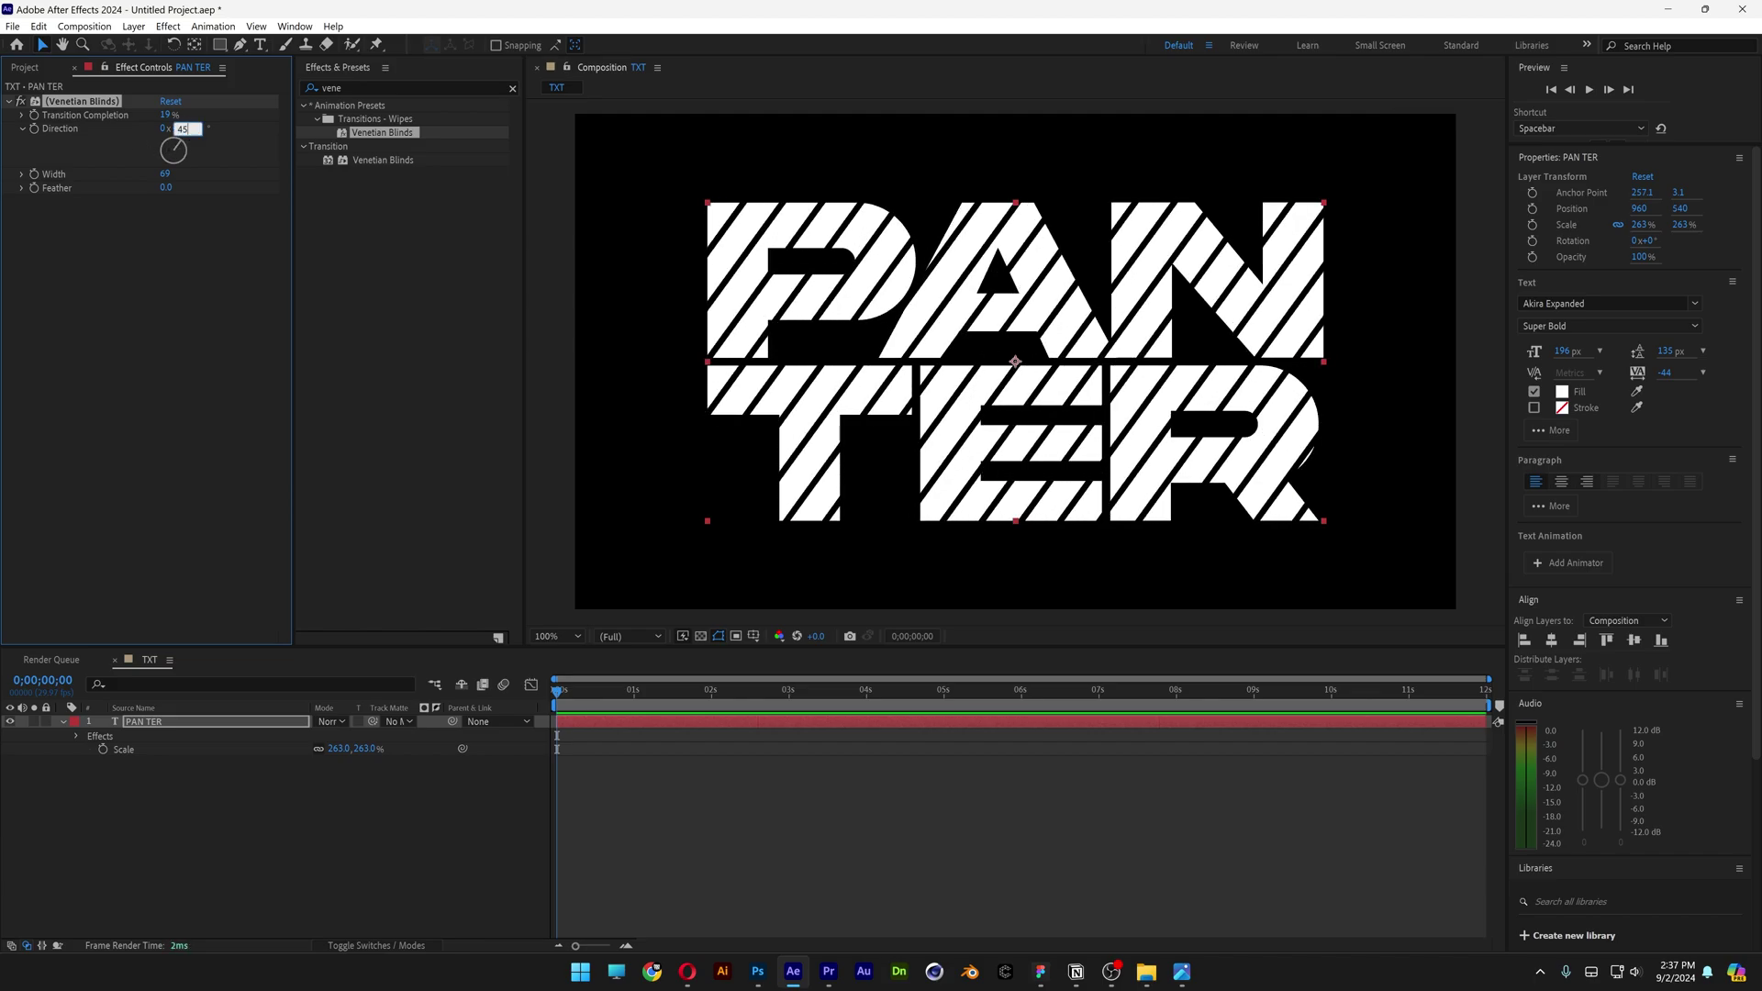
pyautogui.write('45')
pyautogui.press('Return')
pyautogui.moveTo(167, 173); pyautogui.dragTo(145, 172)
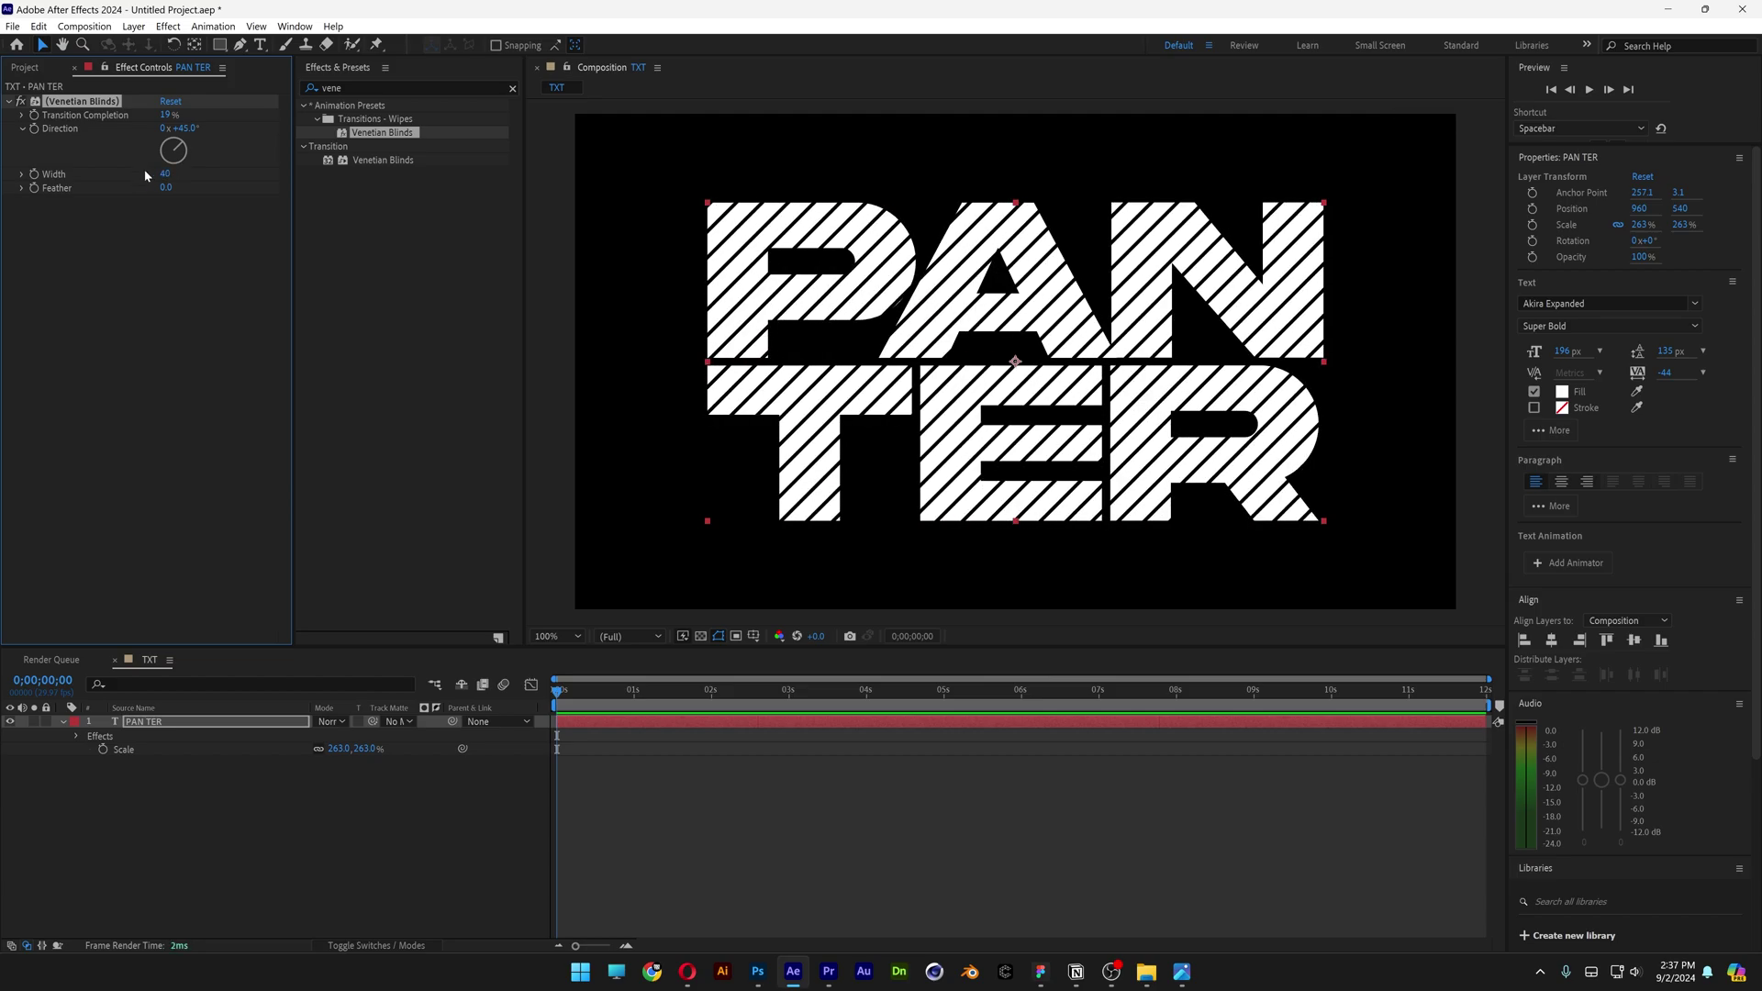
# - Add Simple Choker to the text with Choke Matte 24.70
pyautogui.doubleClick(326, 89)
pyautogui.write('choker')
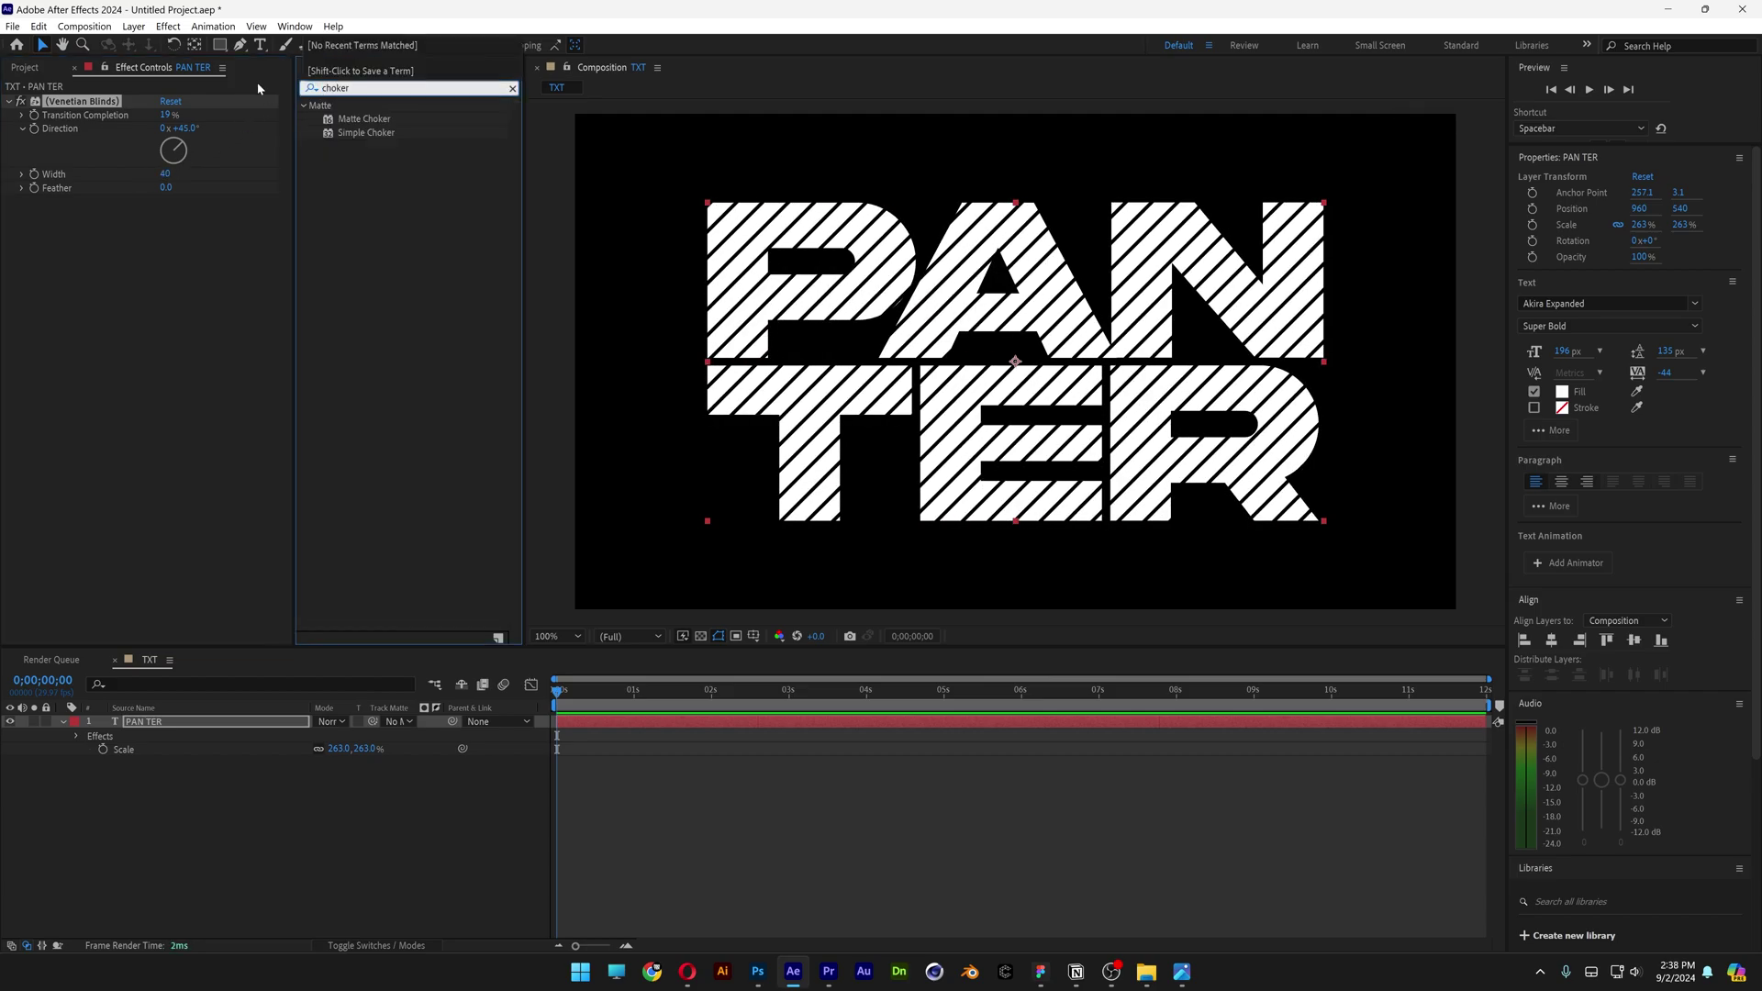
pyautogui.moveTo(366, 133); pyautogui.dragTo(202, 316)
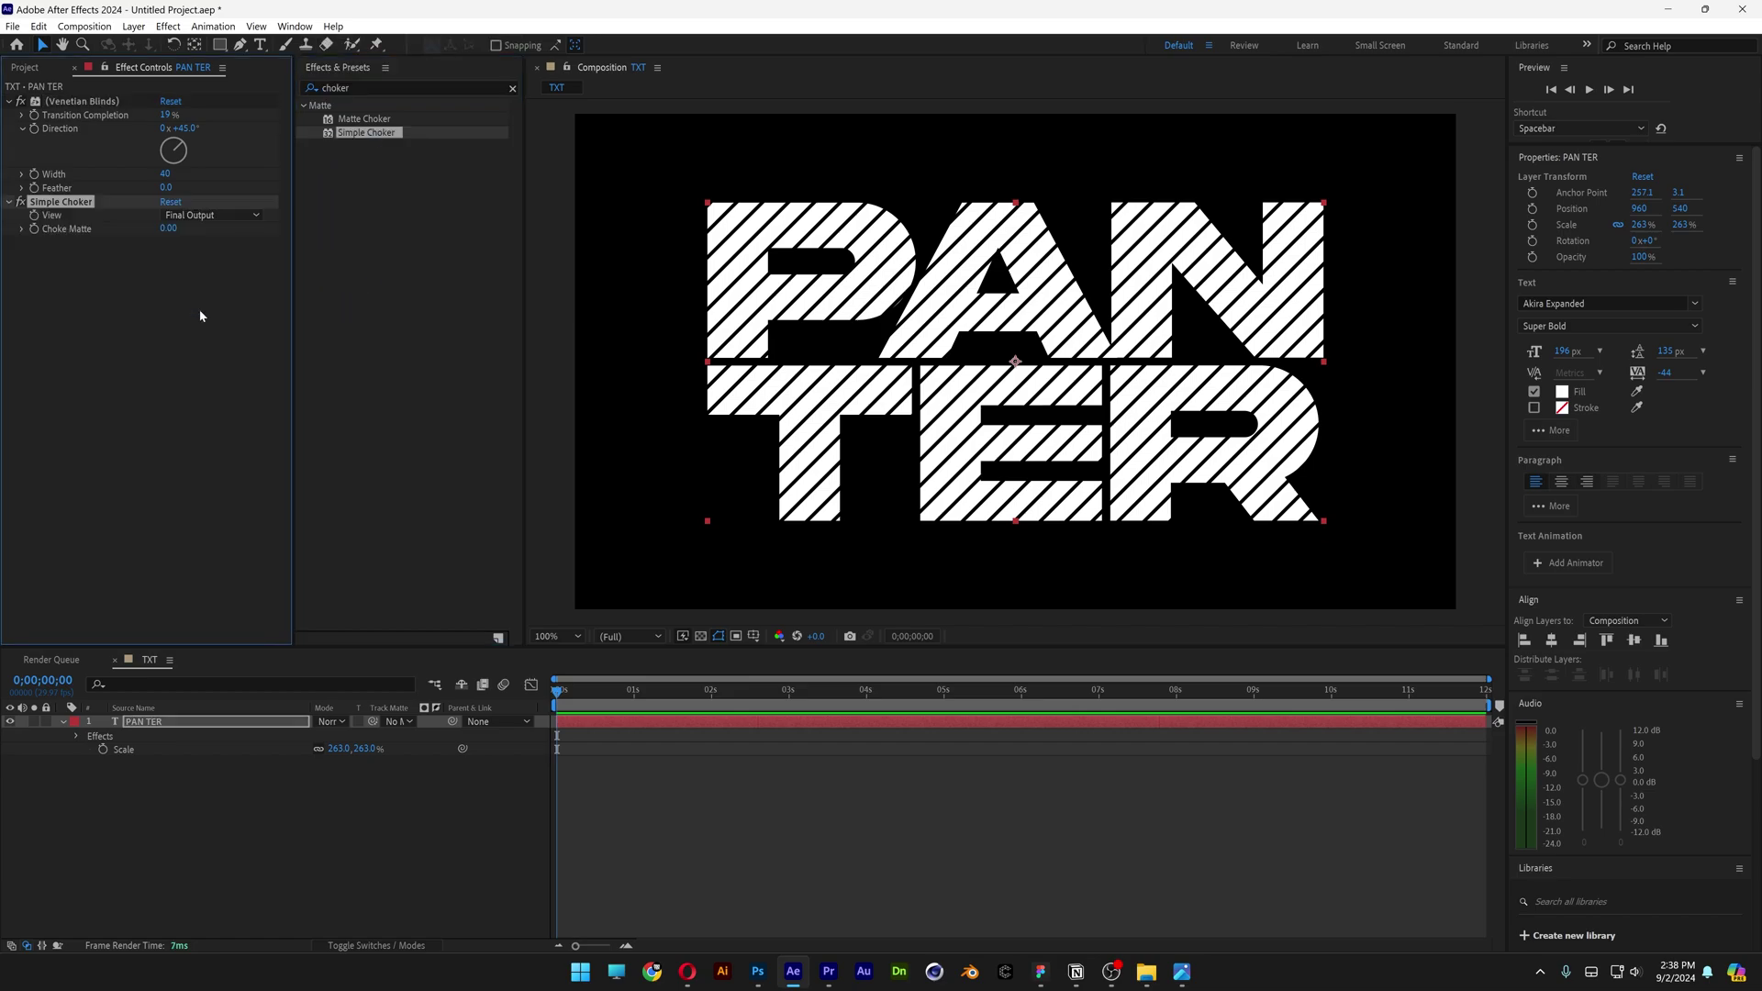
pyautogui.moveTo(173, 229); pyautogui.dragTo(367, 229)
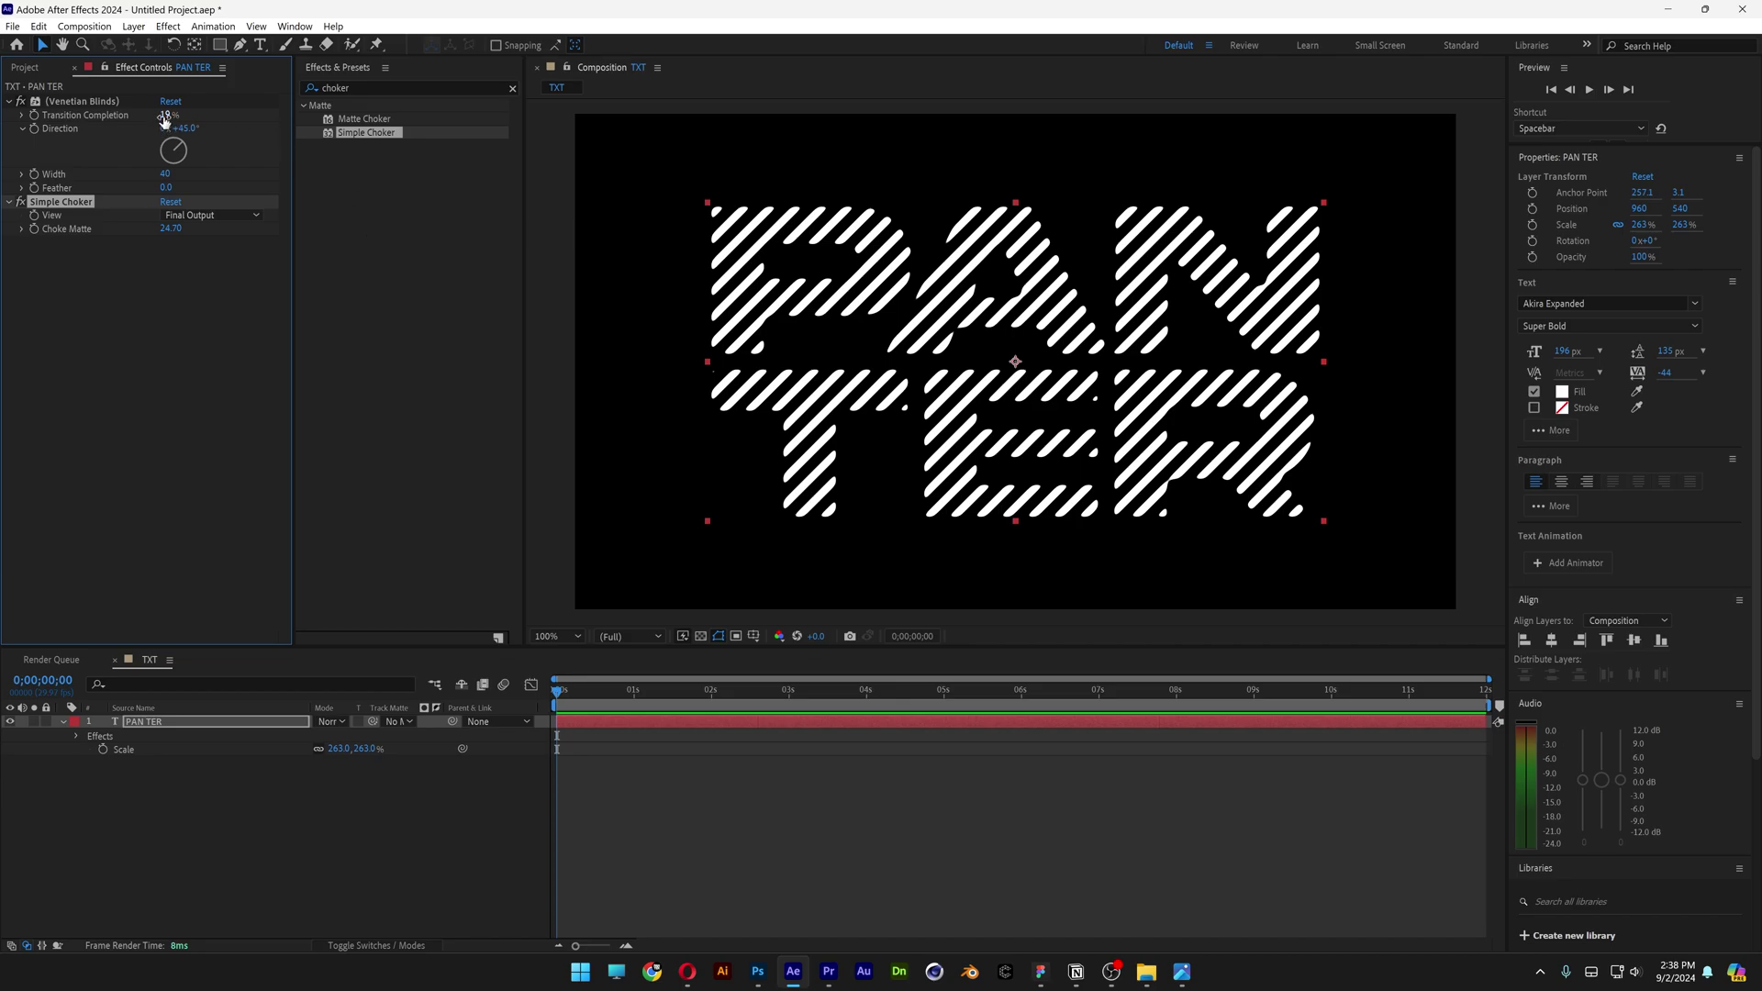
# - Lower the blinds' transition completion to 7% and fine-tune the stripe width
pyautogui.moveTo(167, 115); pyautogui.dragTo(160, 124)
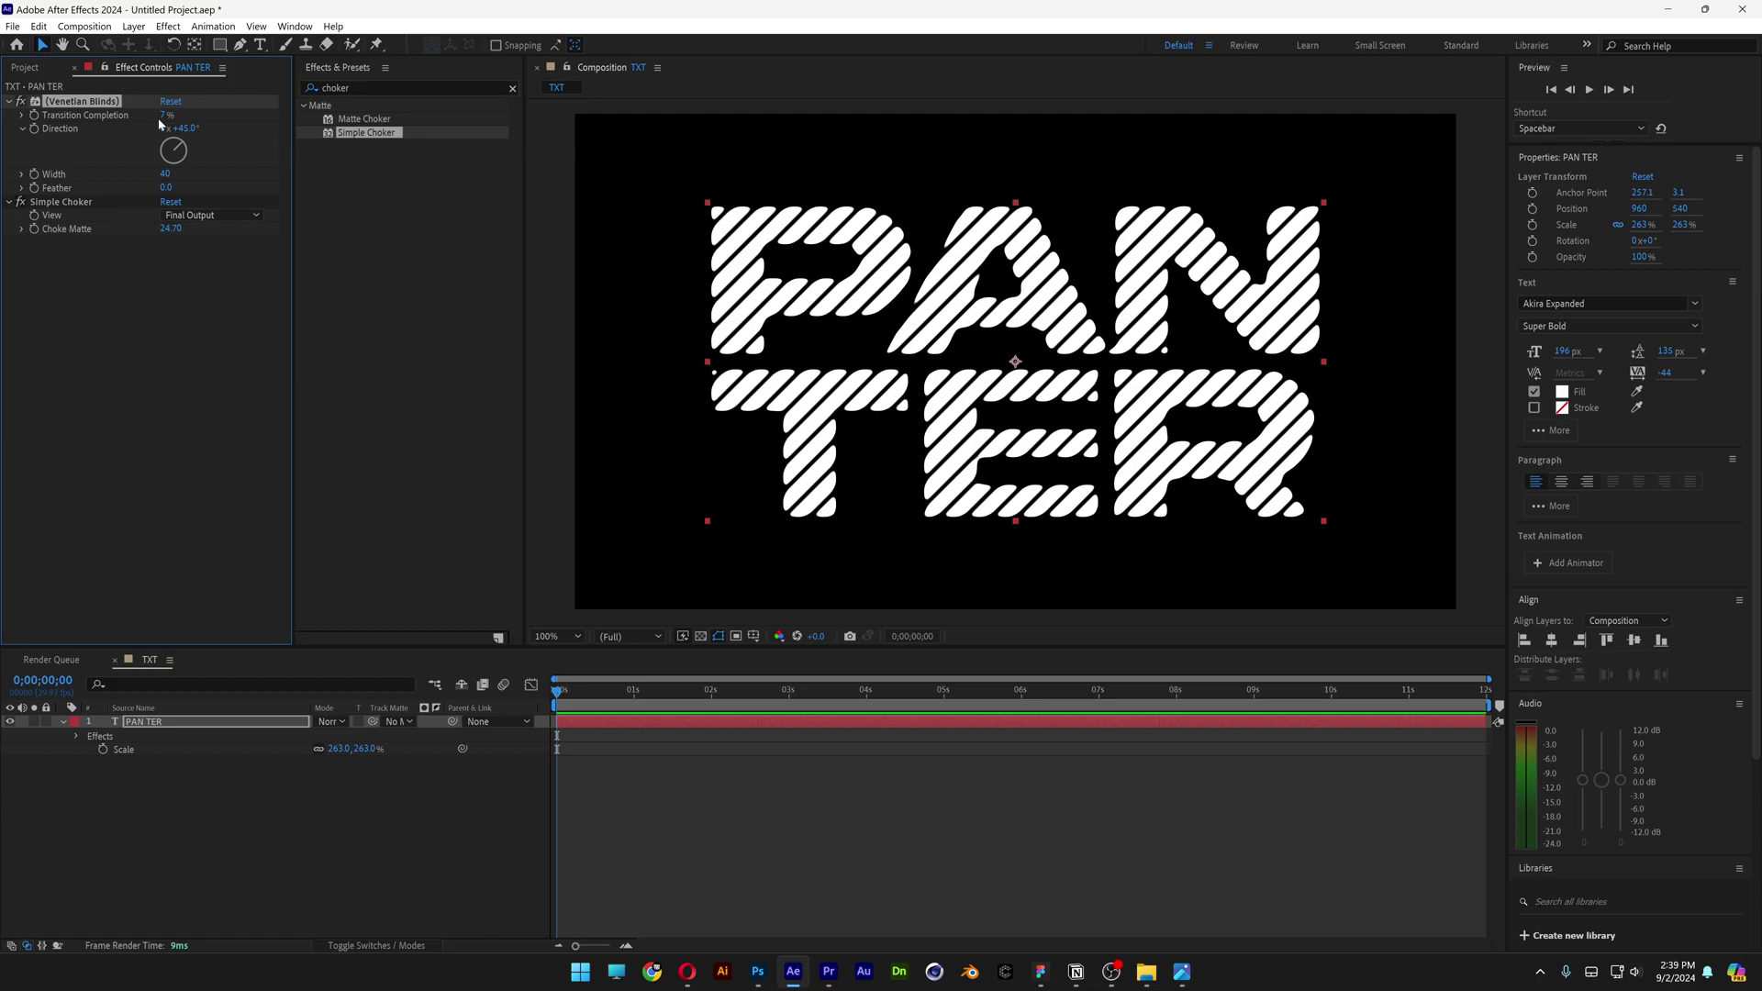
pyautogui.moveTo(163, 176); pyautogui.dragTo(159, 184)
pyautogui.click(167, 228)
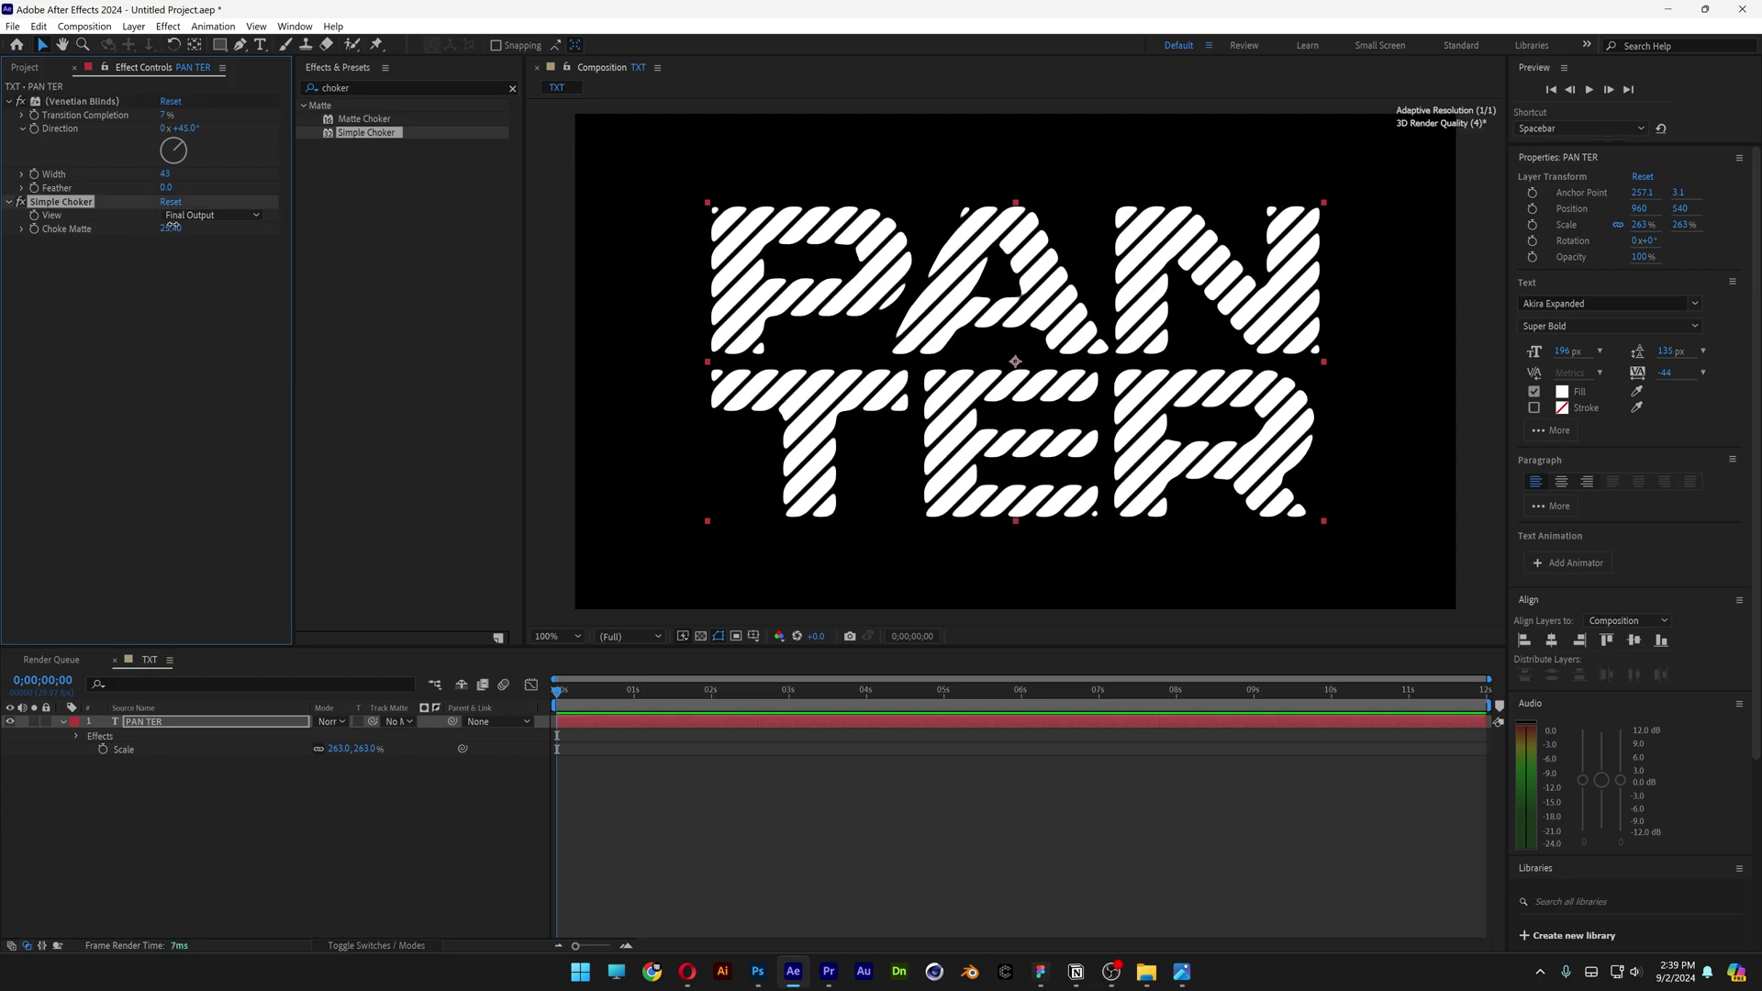
# - Add Fast Box Blur to the text with a 2.0 blur radius
pyautogui.click(371, 88)
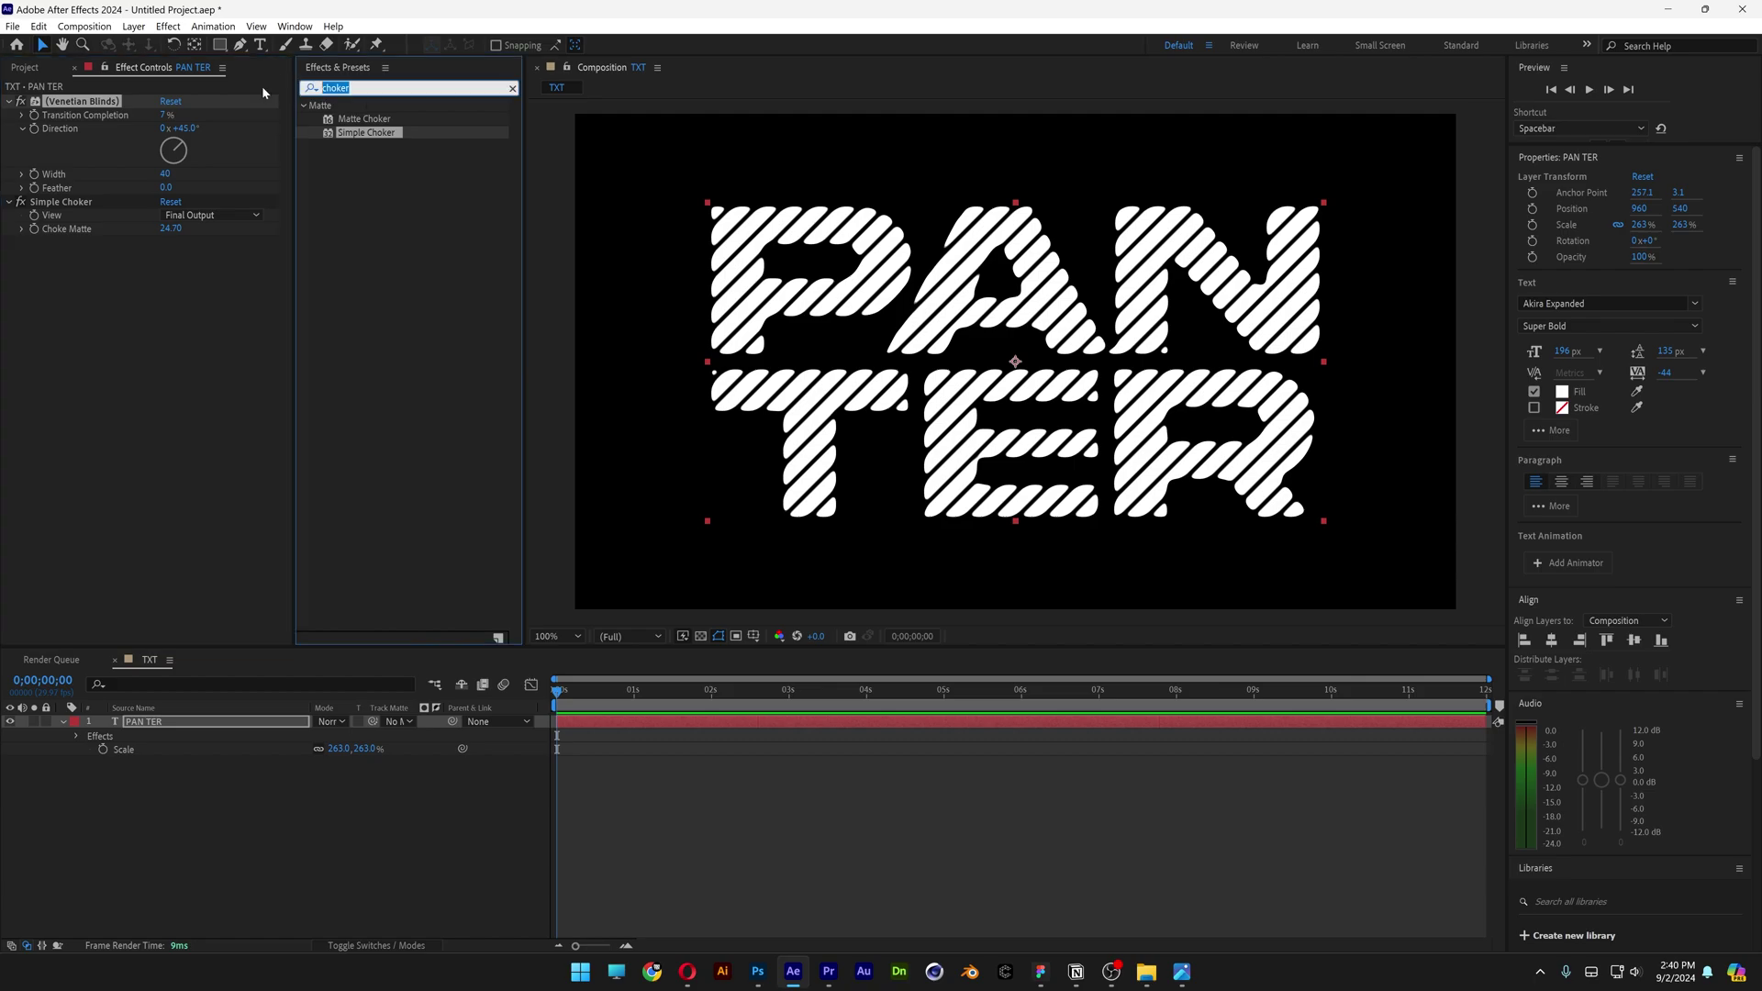
pyautogui.write('fast b')
pyautogui.moveTo(377, 132); pyautogui.dragTo(177, 352)
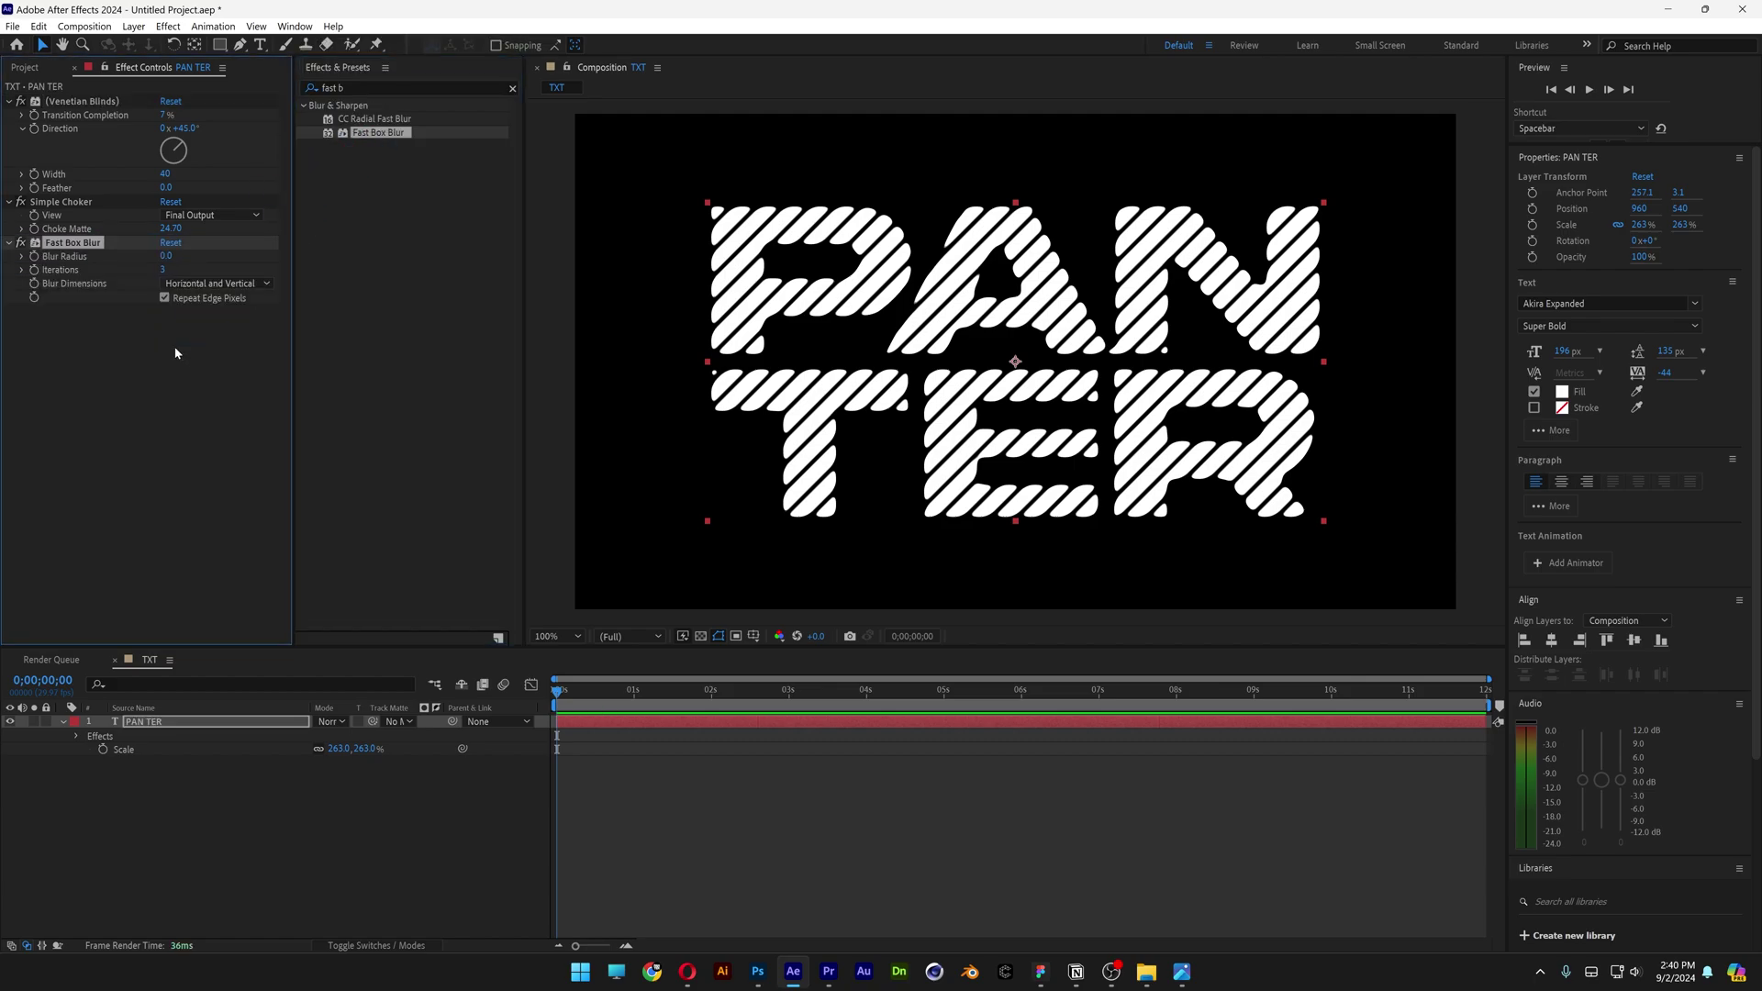
pyautogui.moveTo(167, 256); pyautogui.dragTo(161, 257)
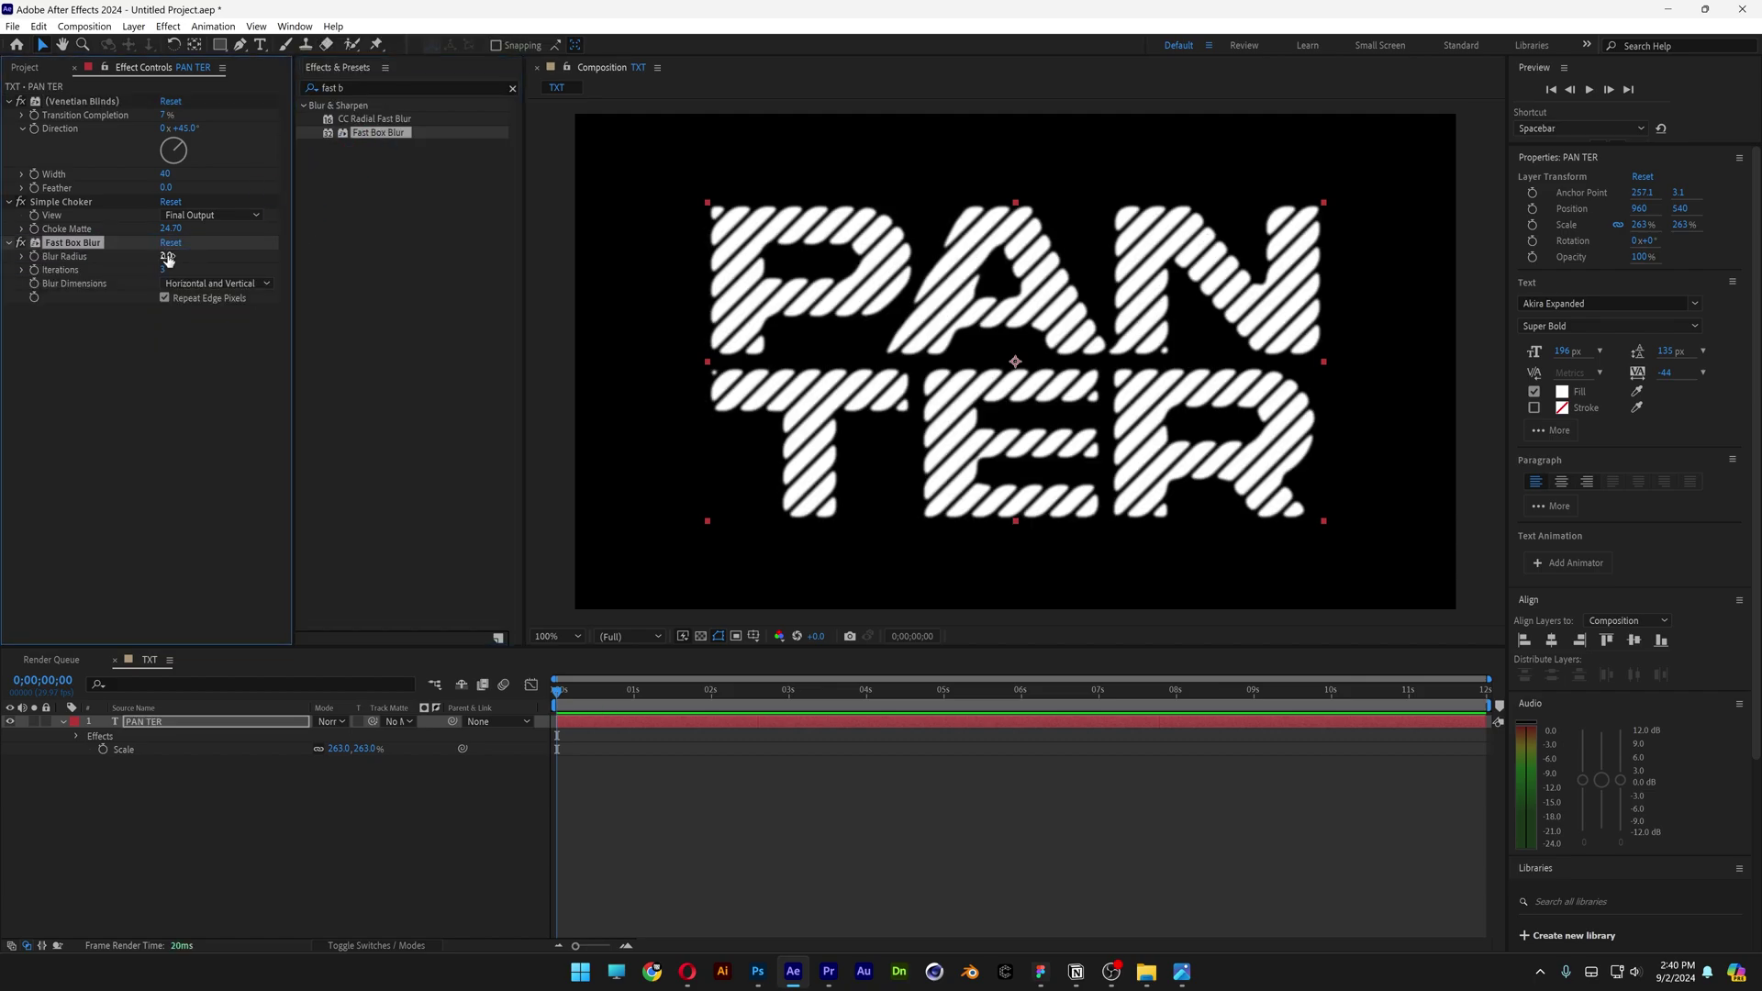
# - Add a Levels effect to the PAN TER layer
pyautogui.hotkey('ctrl', '5')
pyautogui.write('level')
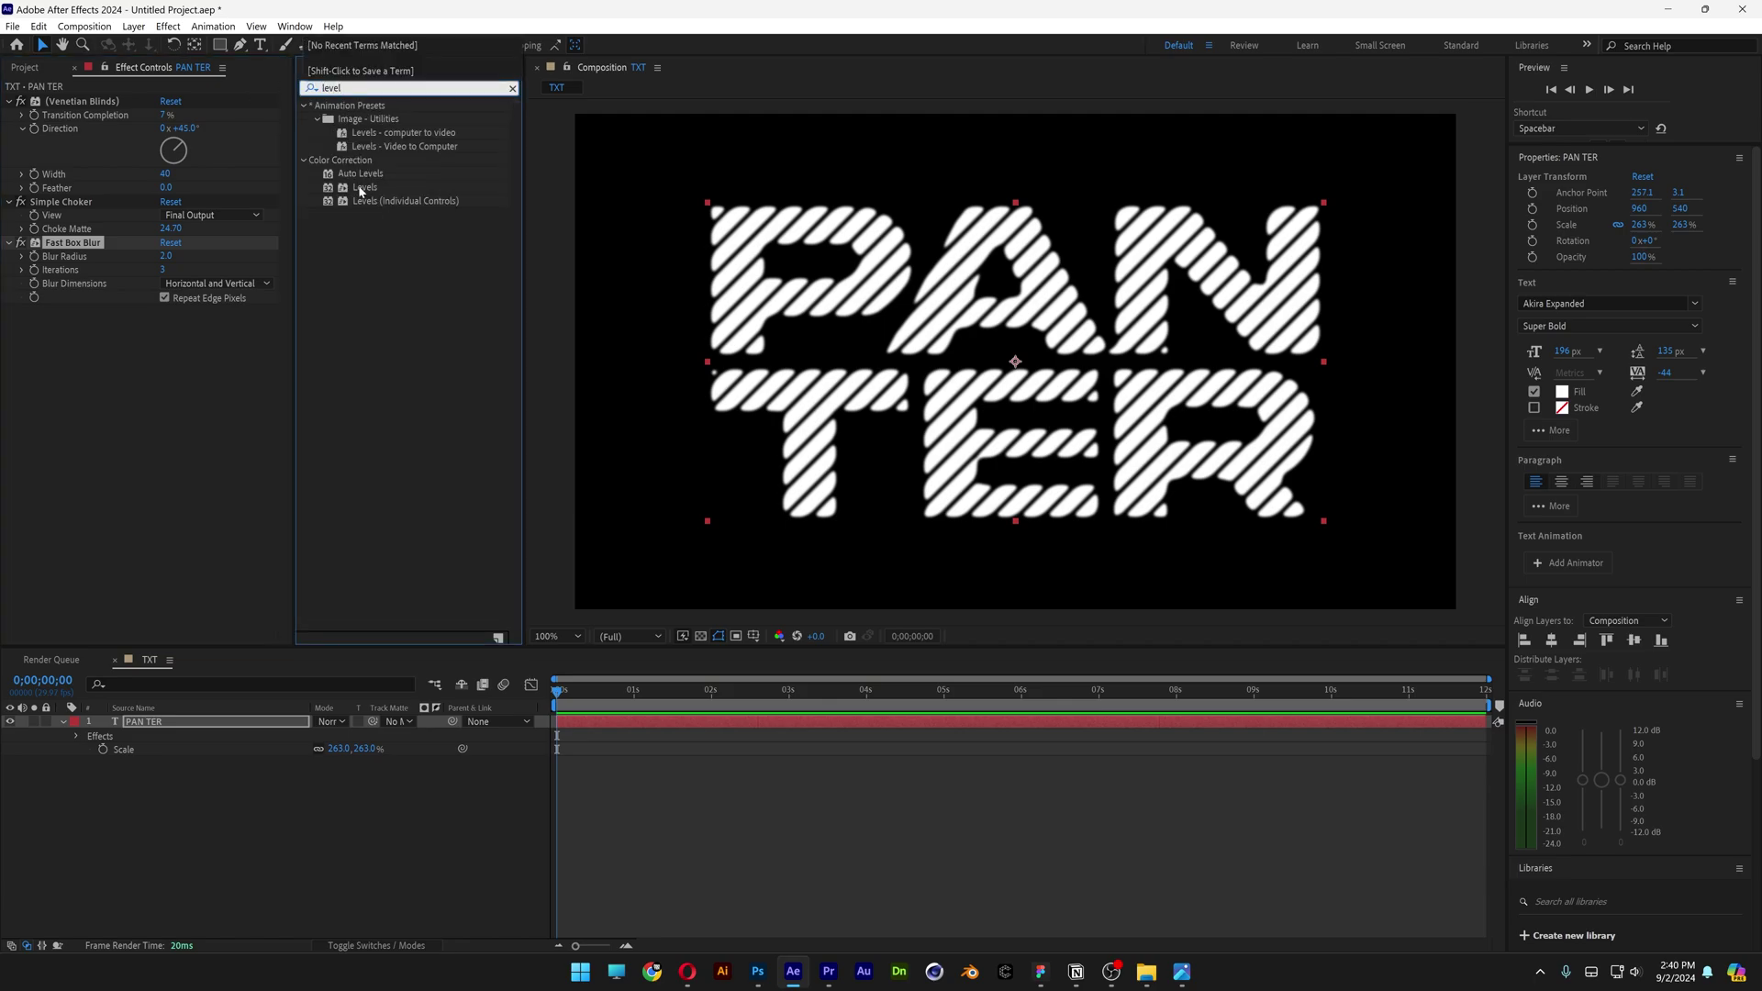
pyautogui.moveTo(364, 187); pyautogui.dragTo(113, 488)
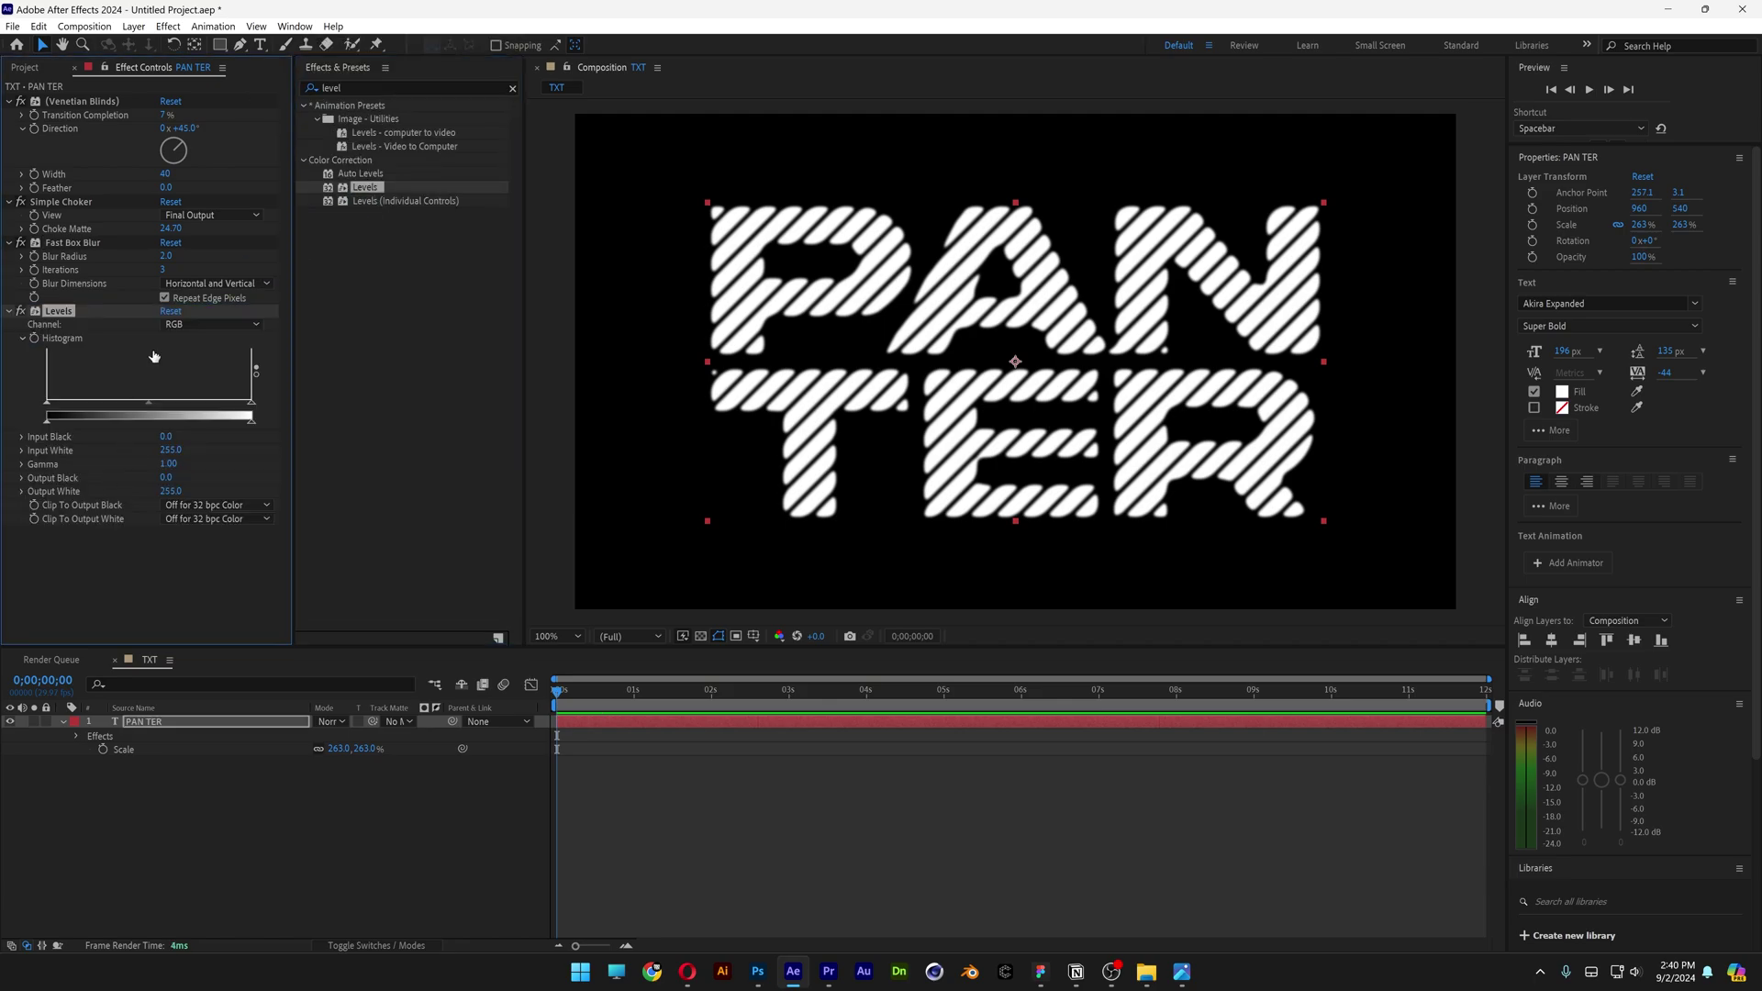
# - Set Levels on the Alpha channel to input black 40, white 110, and tighten tracking
pyautogui.click(211, 325)
pyautogui.click(209, 412)
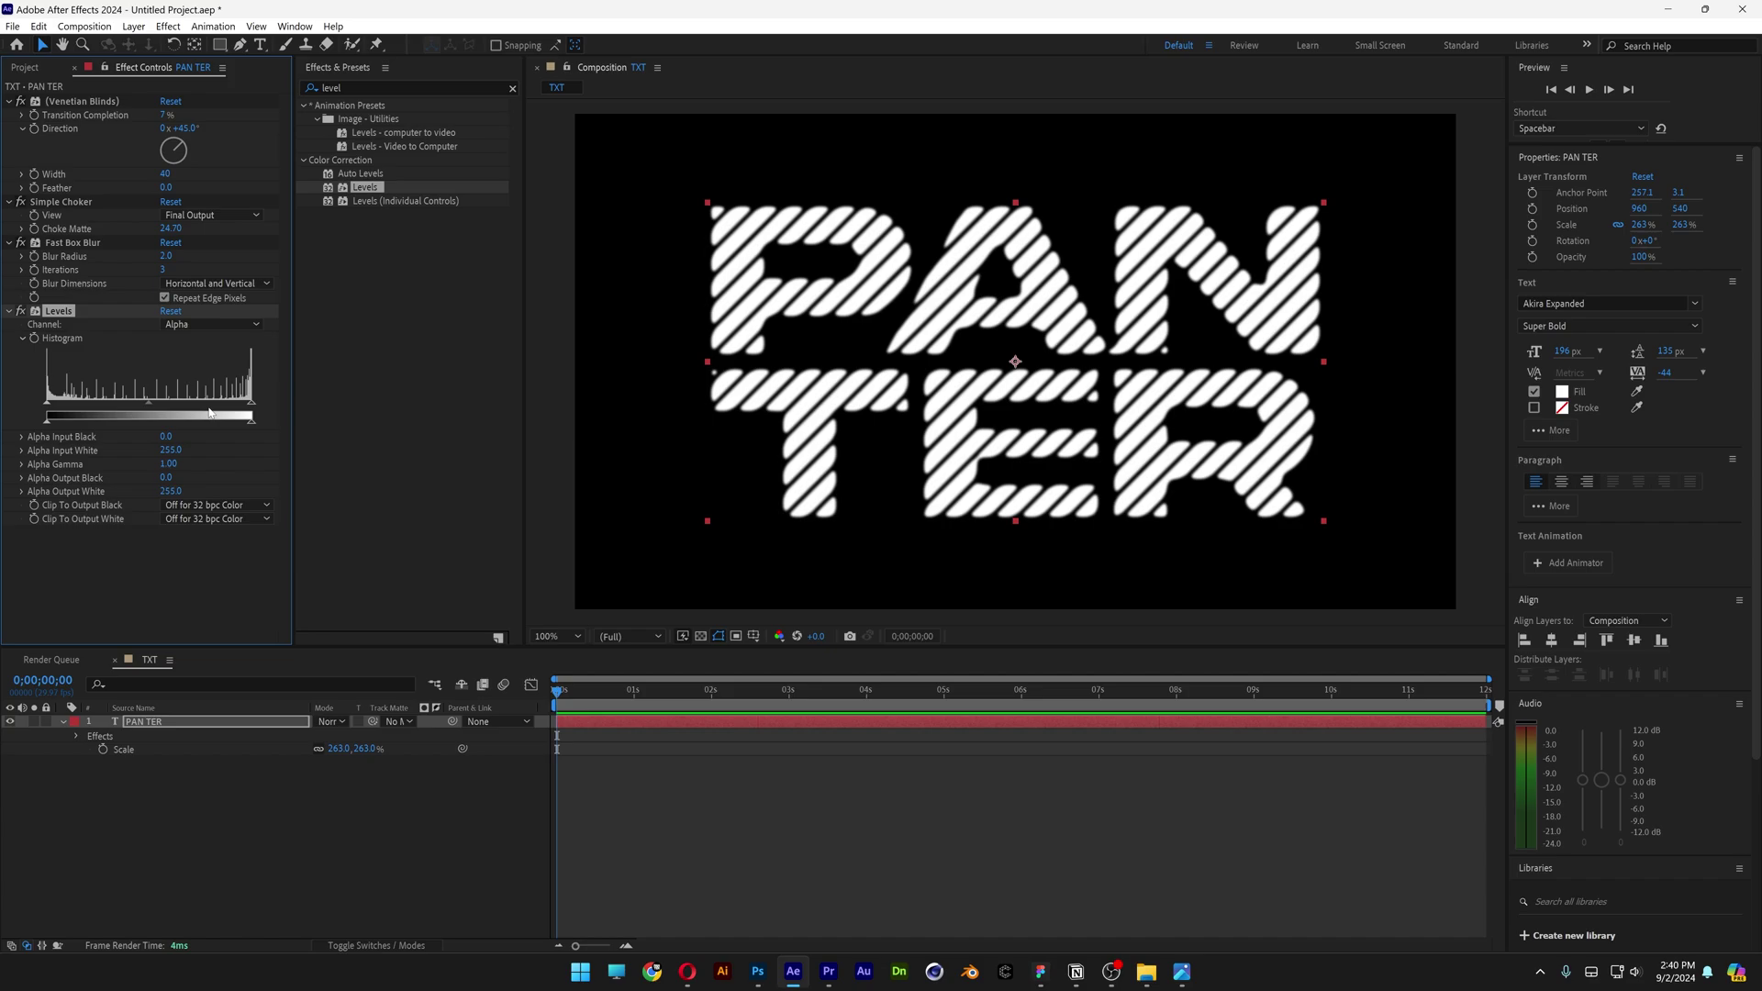
pyautogui.moveTo(251, 403); pyautogui.dragTo(135, 404)
pyautogui.moveTo(46, 404); pyautogui.dragTo(79, 404)
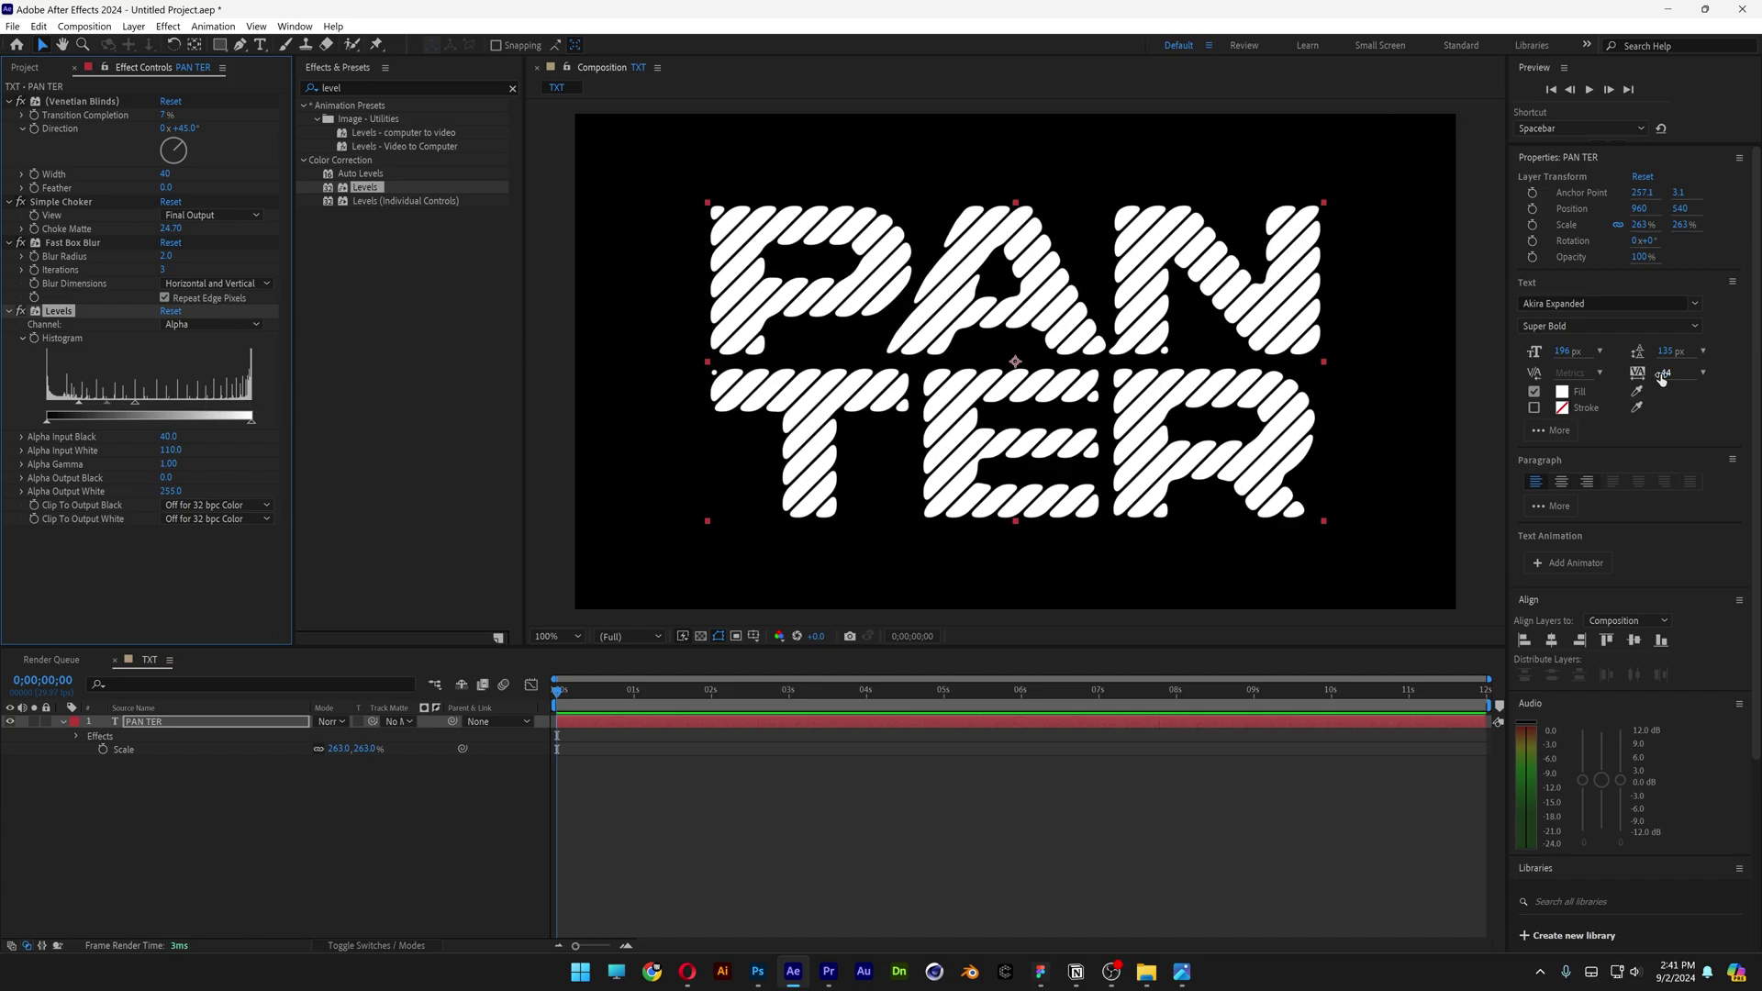
pyautogui.moveTo(1664, 373); pyautogui.dragTo(1631, 379)
# - Set the kerning between E and R to 80, then deselect the text layer
pyautogui.doubleClick(1097, 428)
pyautogui.click(1094, 427)
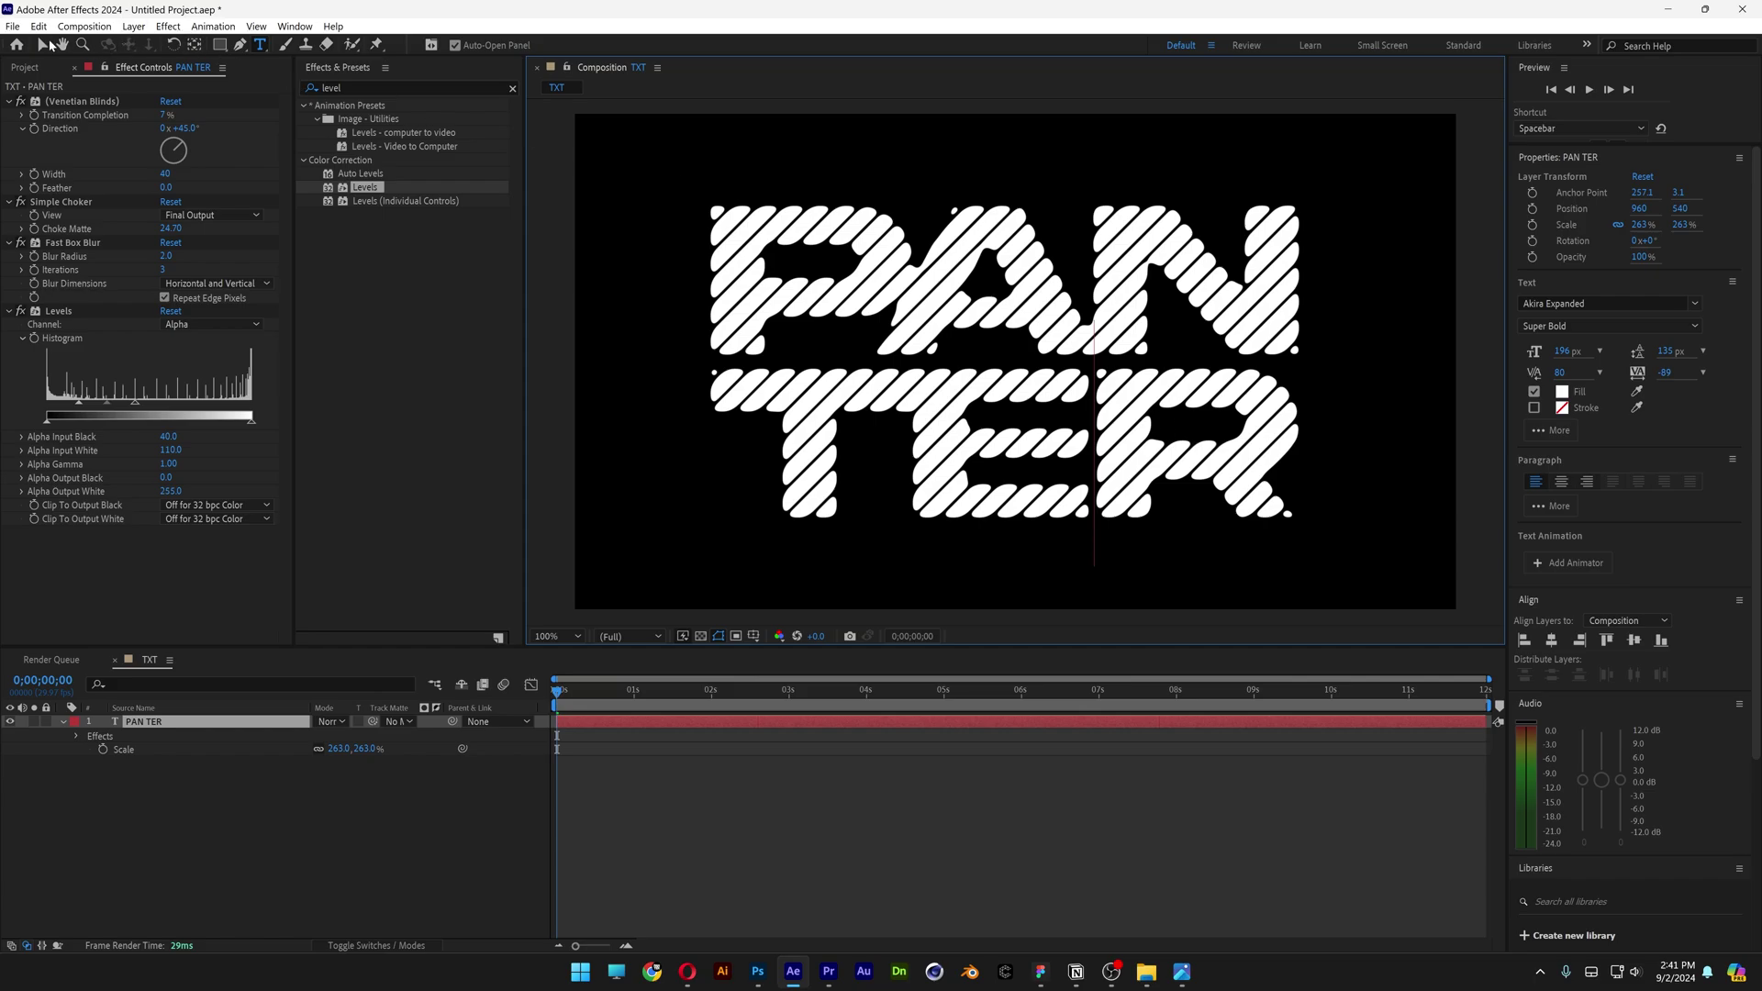
pyautogui.click(50, 42)
pyautogui.click(888, 793)
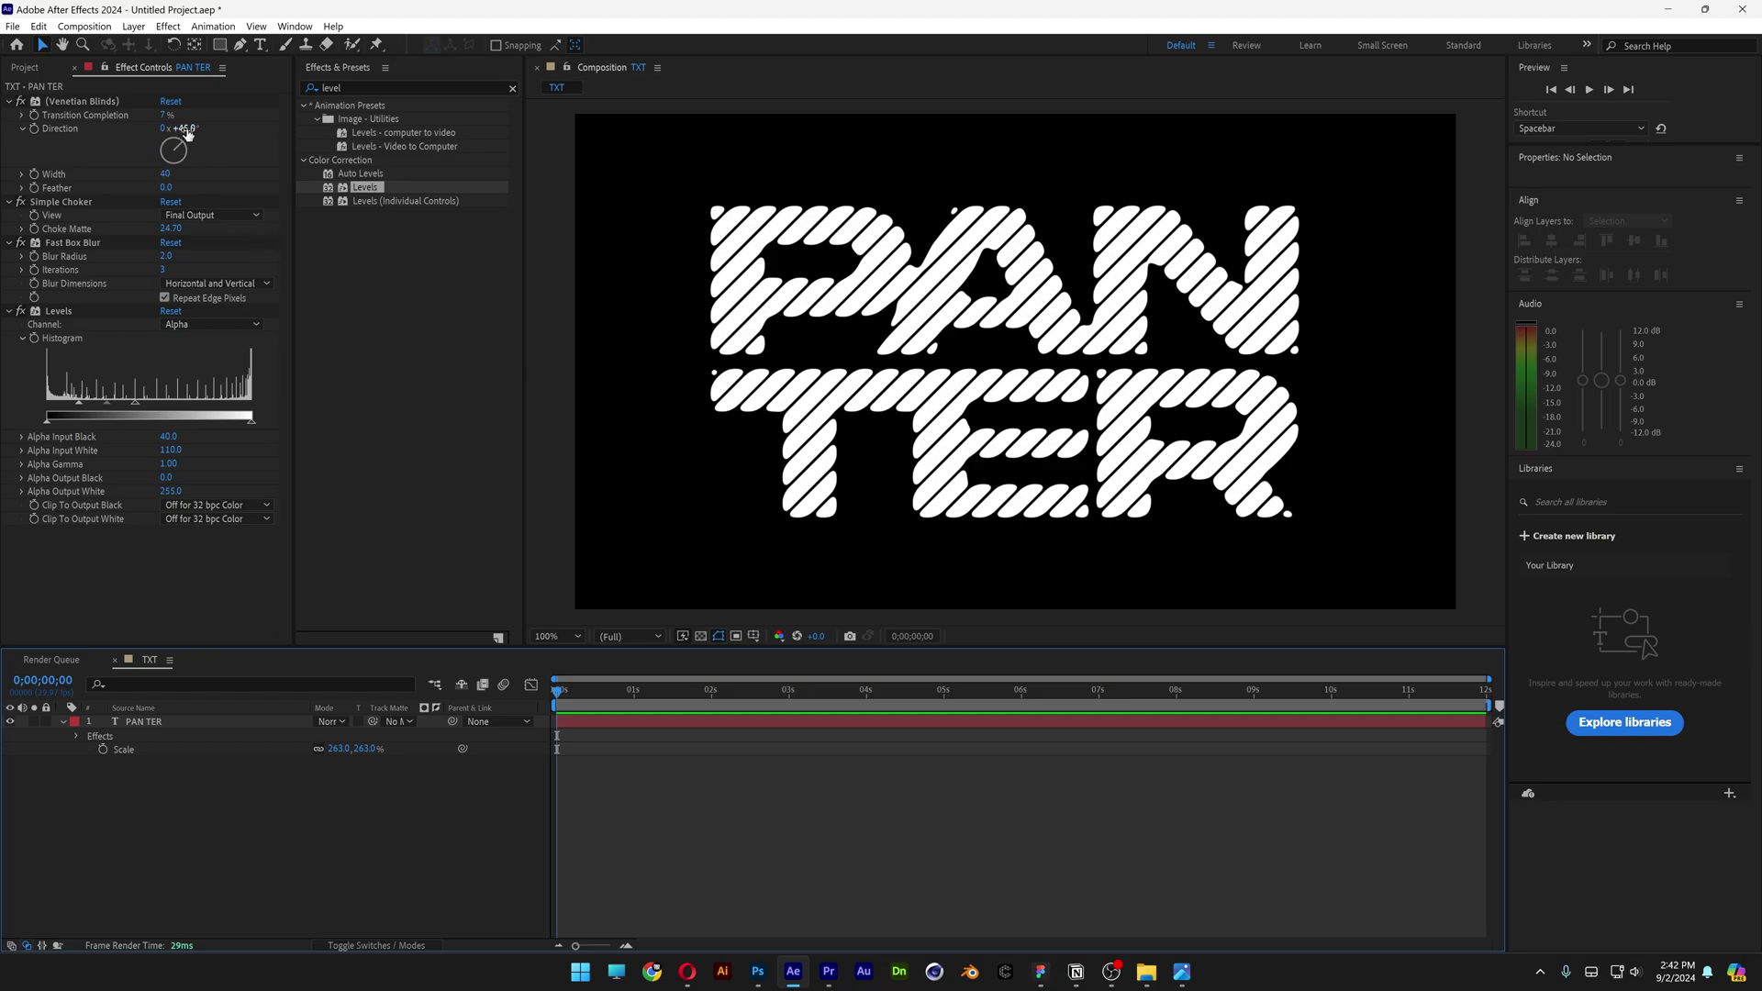
# - Keyframe Venetian Blinds Direction to 1x+45° near the composition end
pyautogui.click(36, 129)
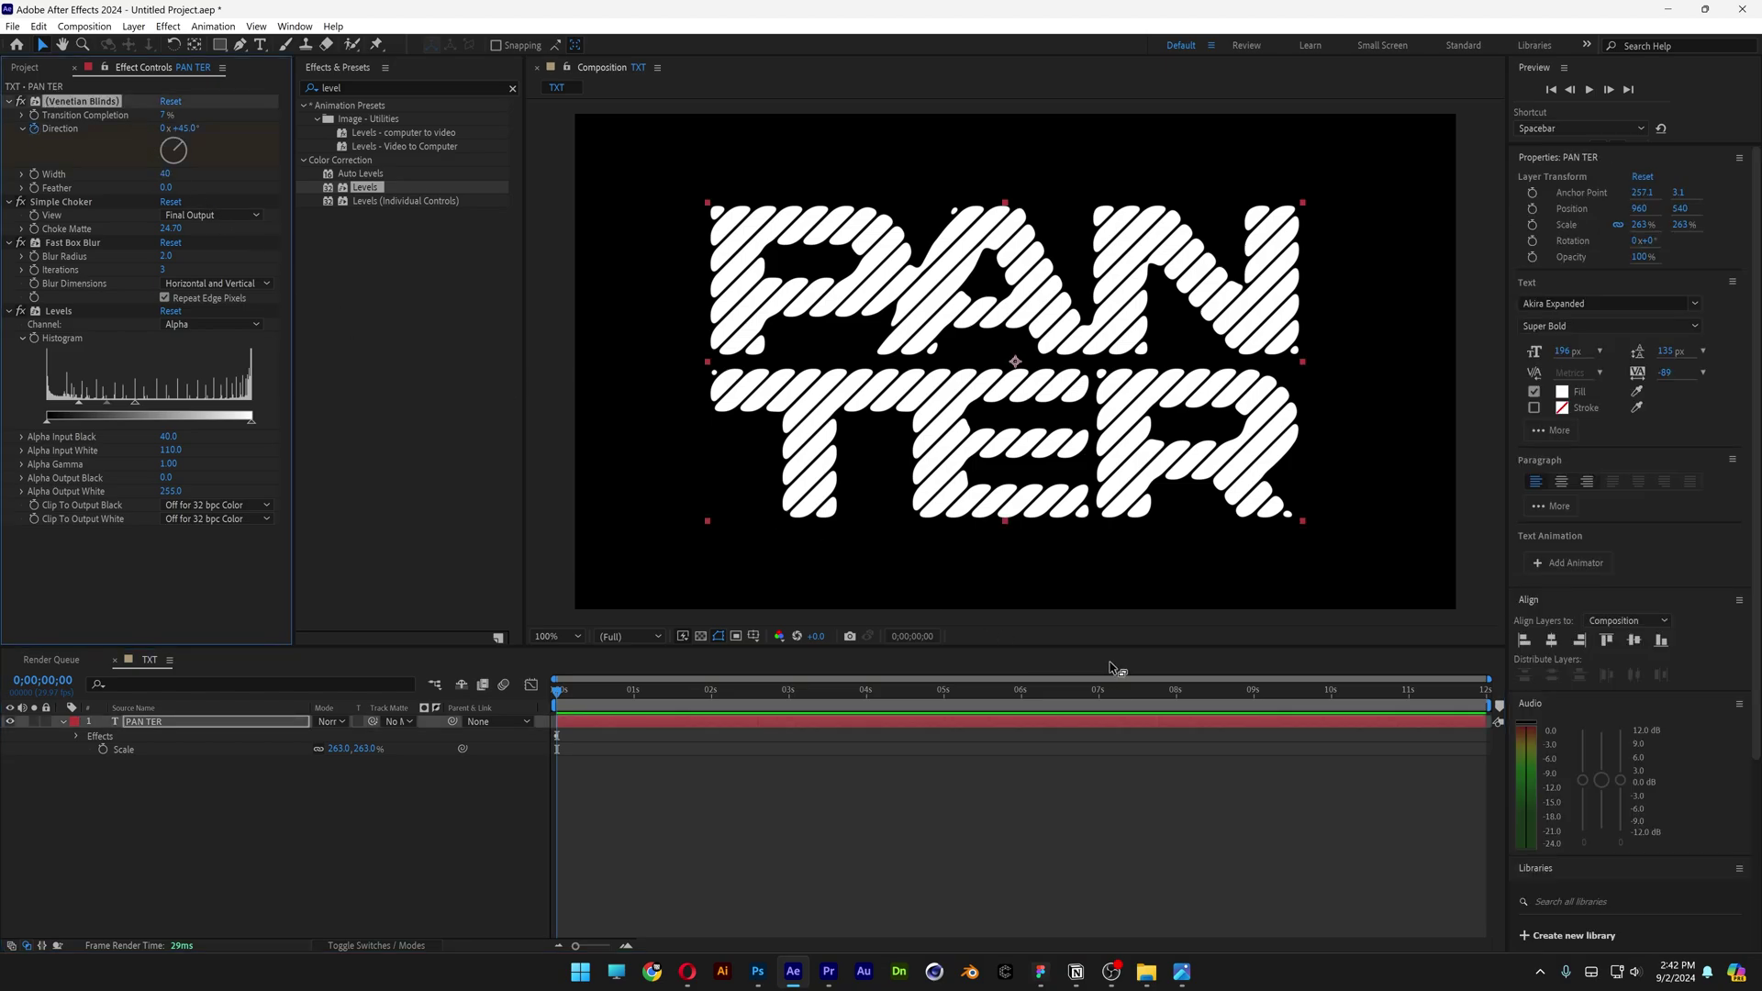
pyautogui.moveTo(1413, 694); pyautogui.dragTo(1434, 694)
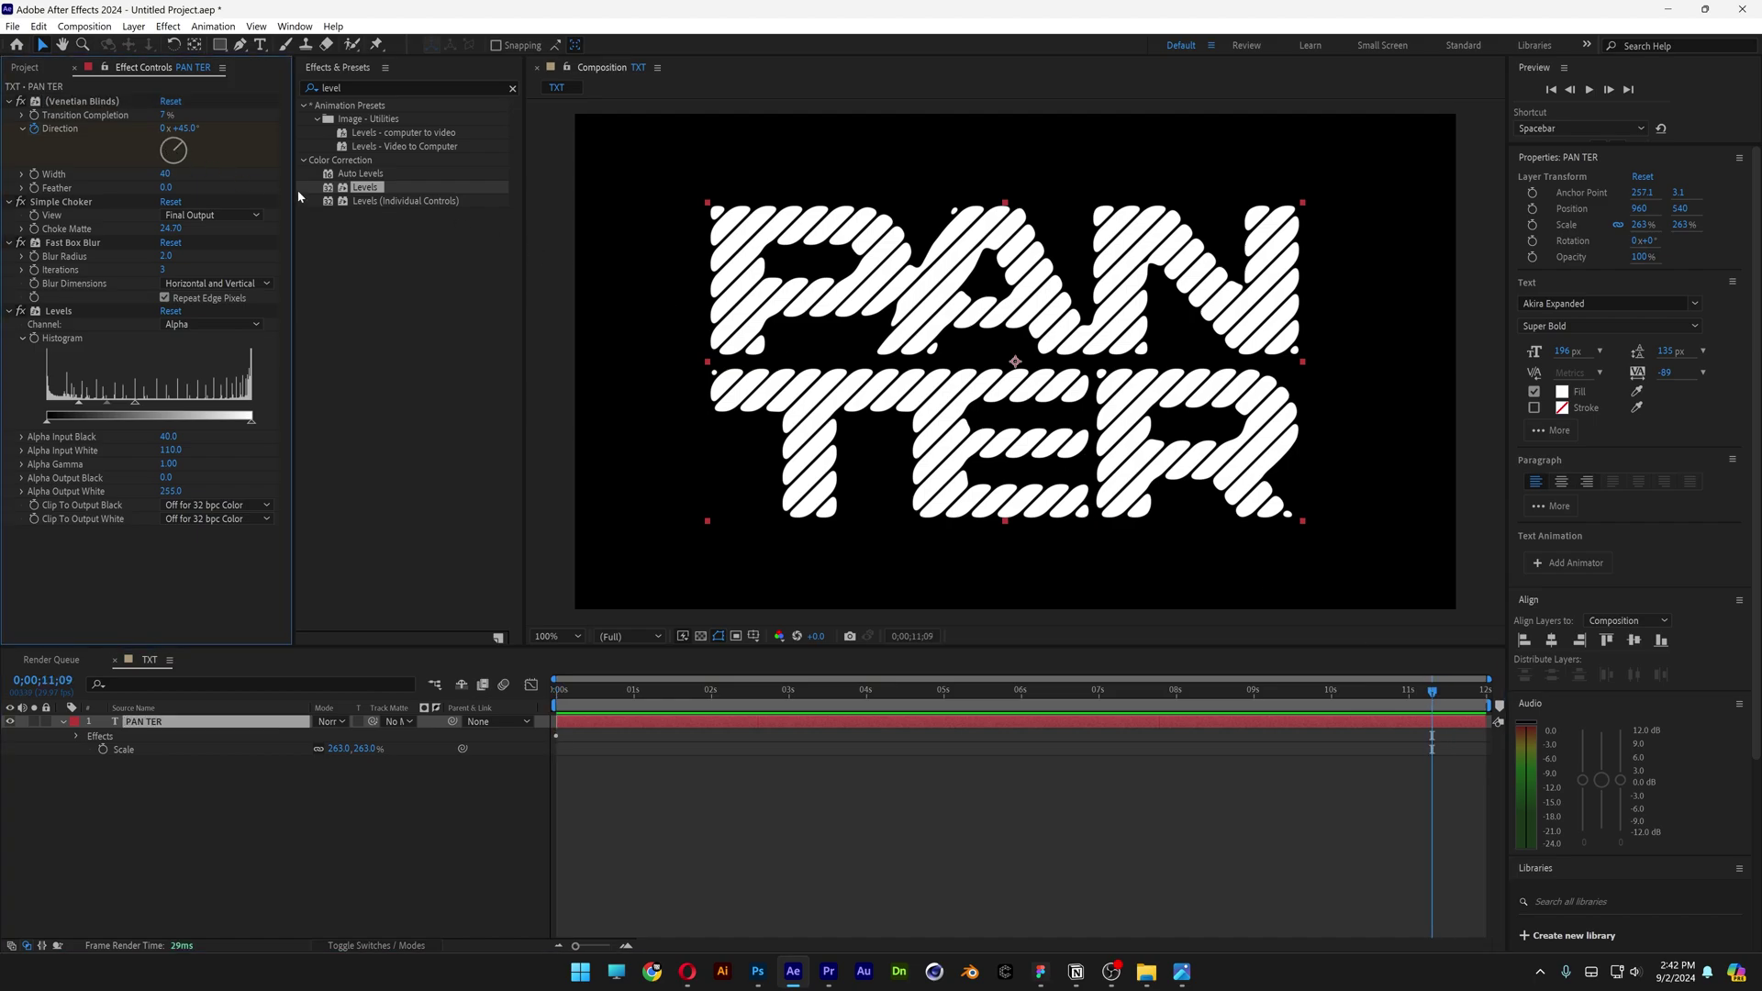
pyautogui.click(165, 129)
pyautogui.press('Return')
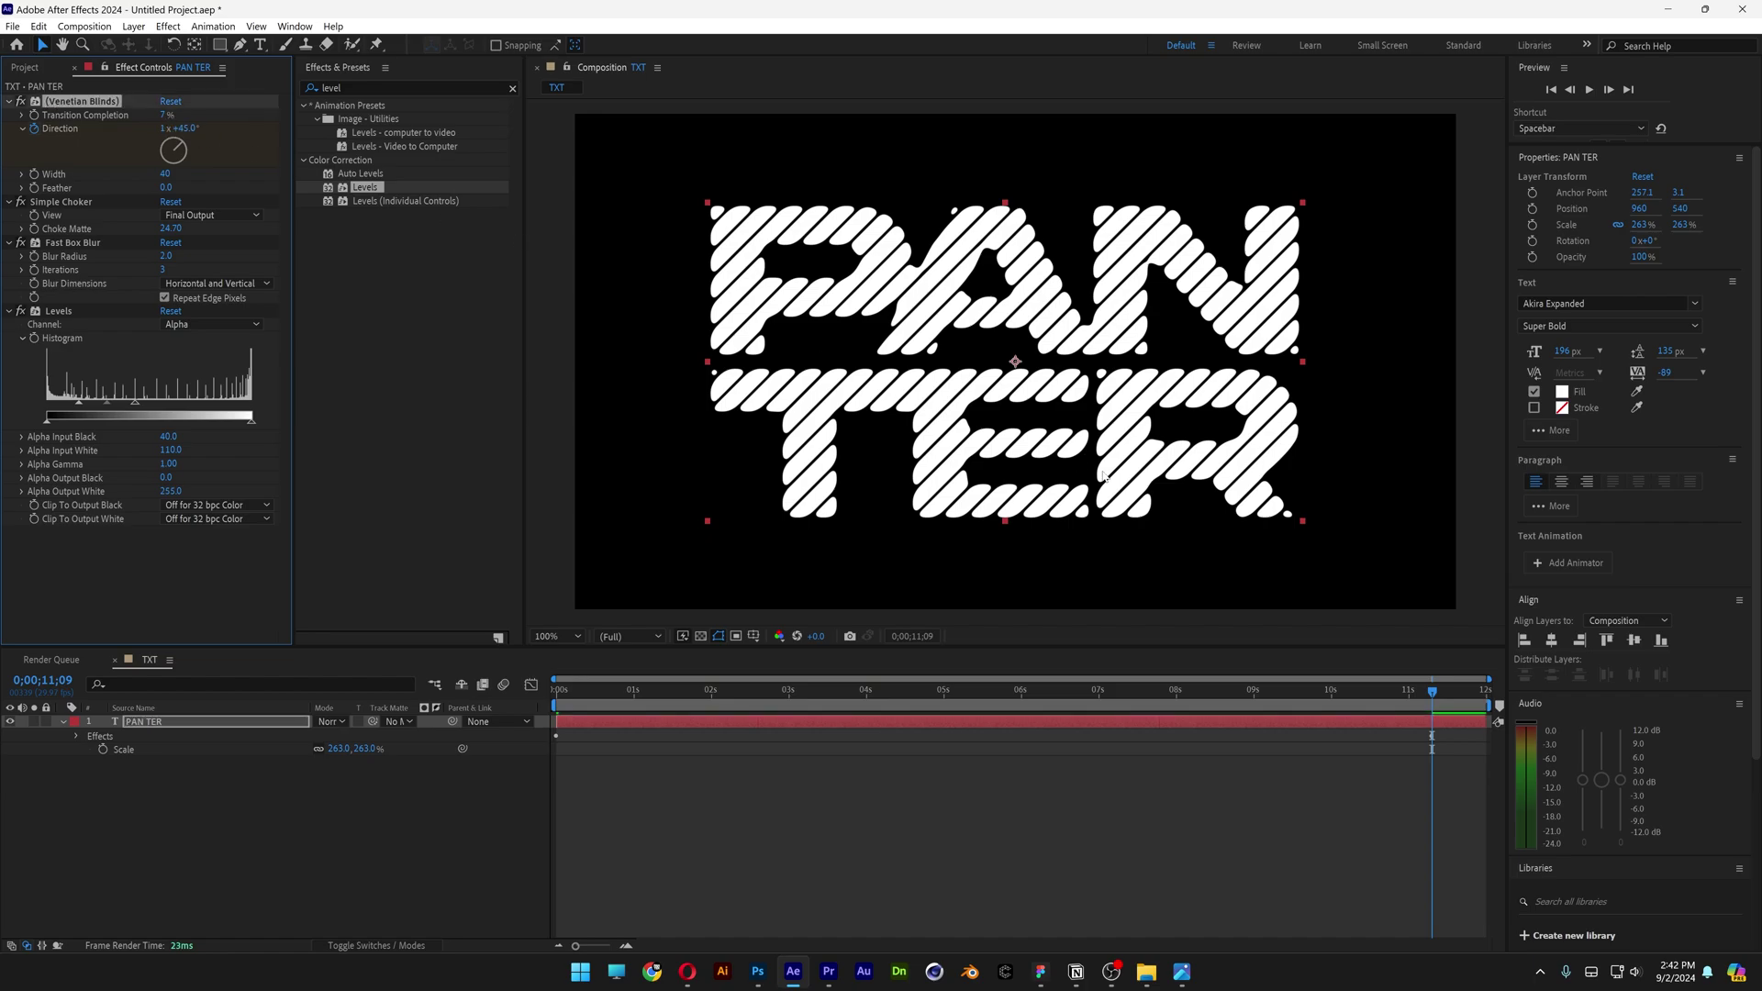
# - Move the final Direction keyframe to the last frame of the composition
pyautogui.press('pageup')
pyautogui.press('pageup')
pyautogui.press('pageup')
pyautogui.press('pageup')
pyautogui.press('pageup')
pyautogui.press('pageup')
pyautogui.press('pageup')
pyautogui.press('pageup')
pyautogui.press('pageup')
pyautogui.press('pageup')
pyautogui.press('pageup')
pyautogui.press('pageup')
pyautogui.press('pageup')
pyautogui.press('pageup')
pyautogui.press('pageup')
pyautogui.press('pageup')
pyautogui.press('pageup')
pyautogui.press('pageup')
pyautogui.press('pageup')
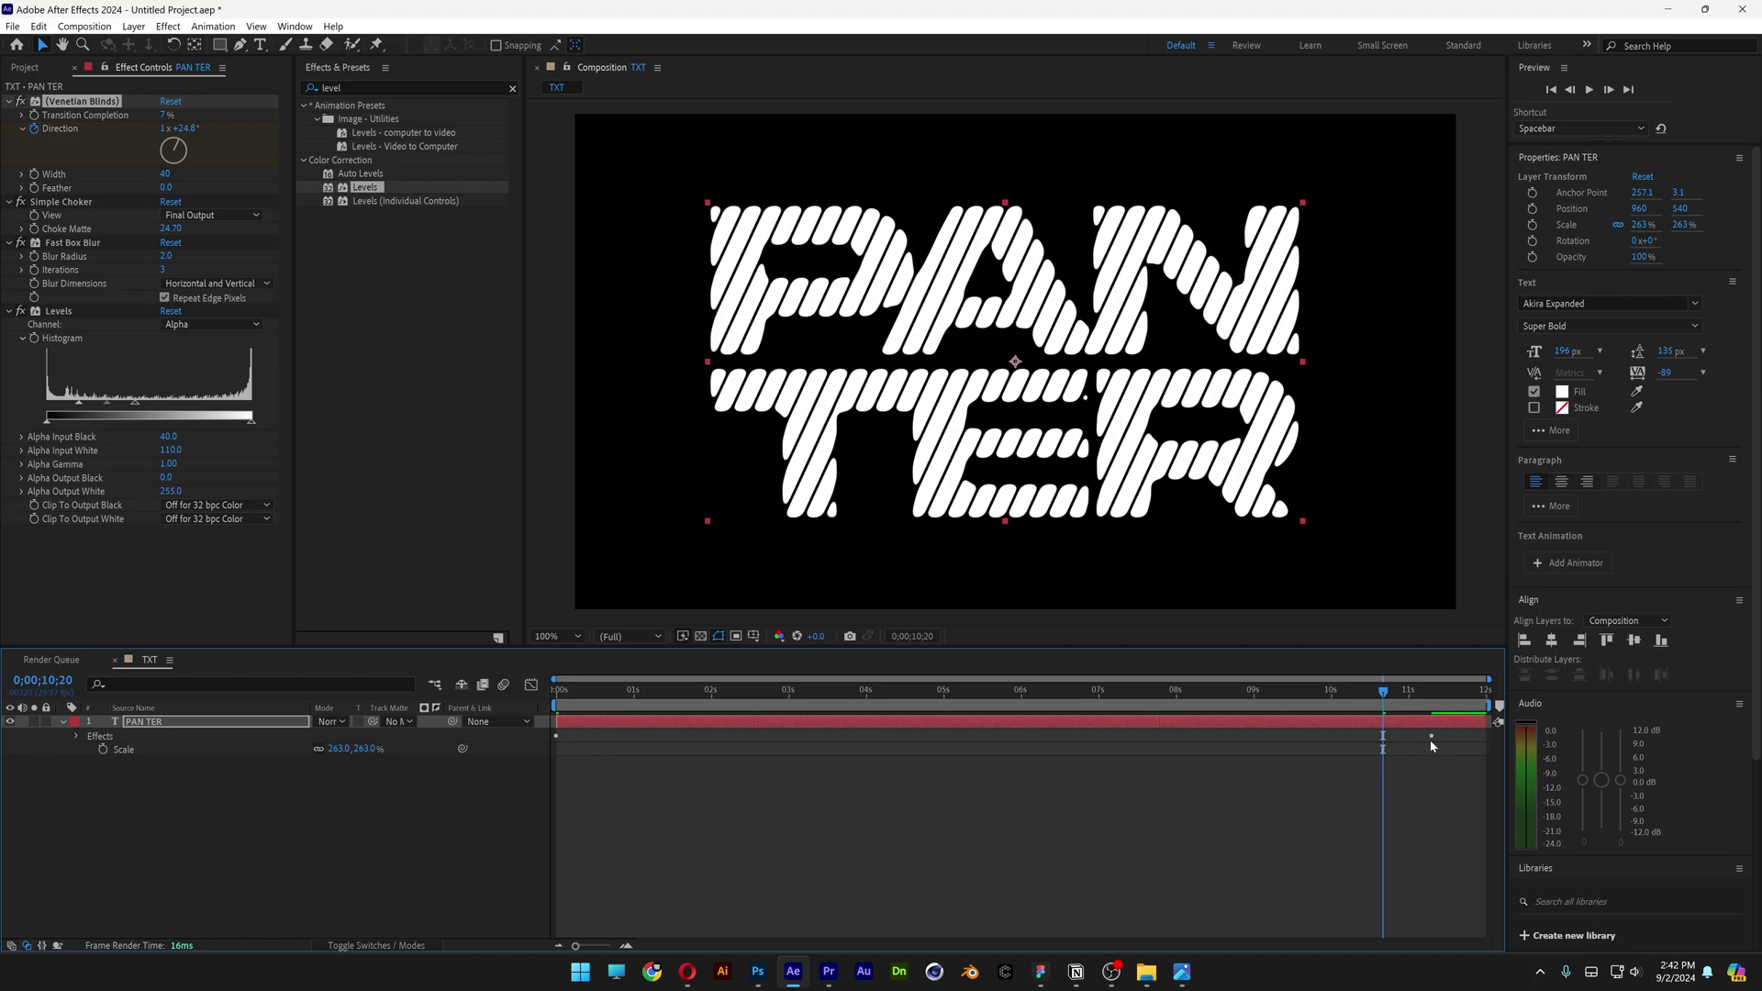
pyautogui.press('u')
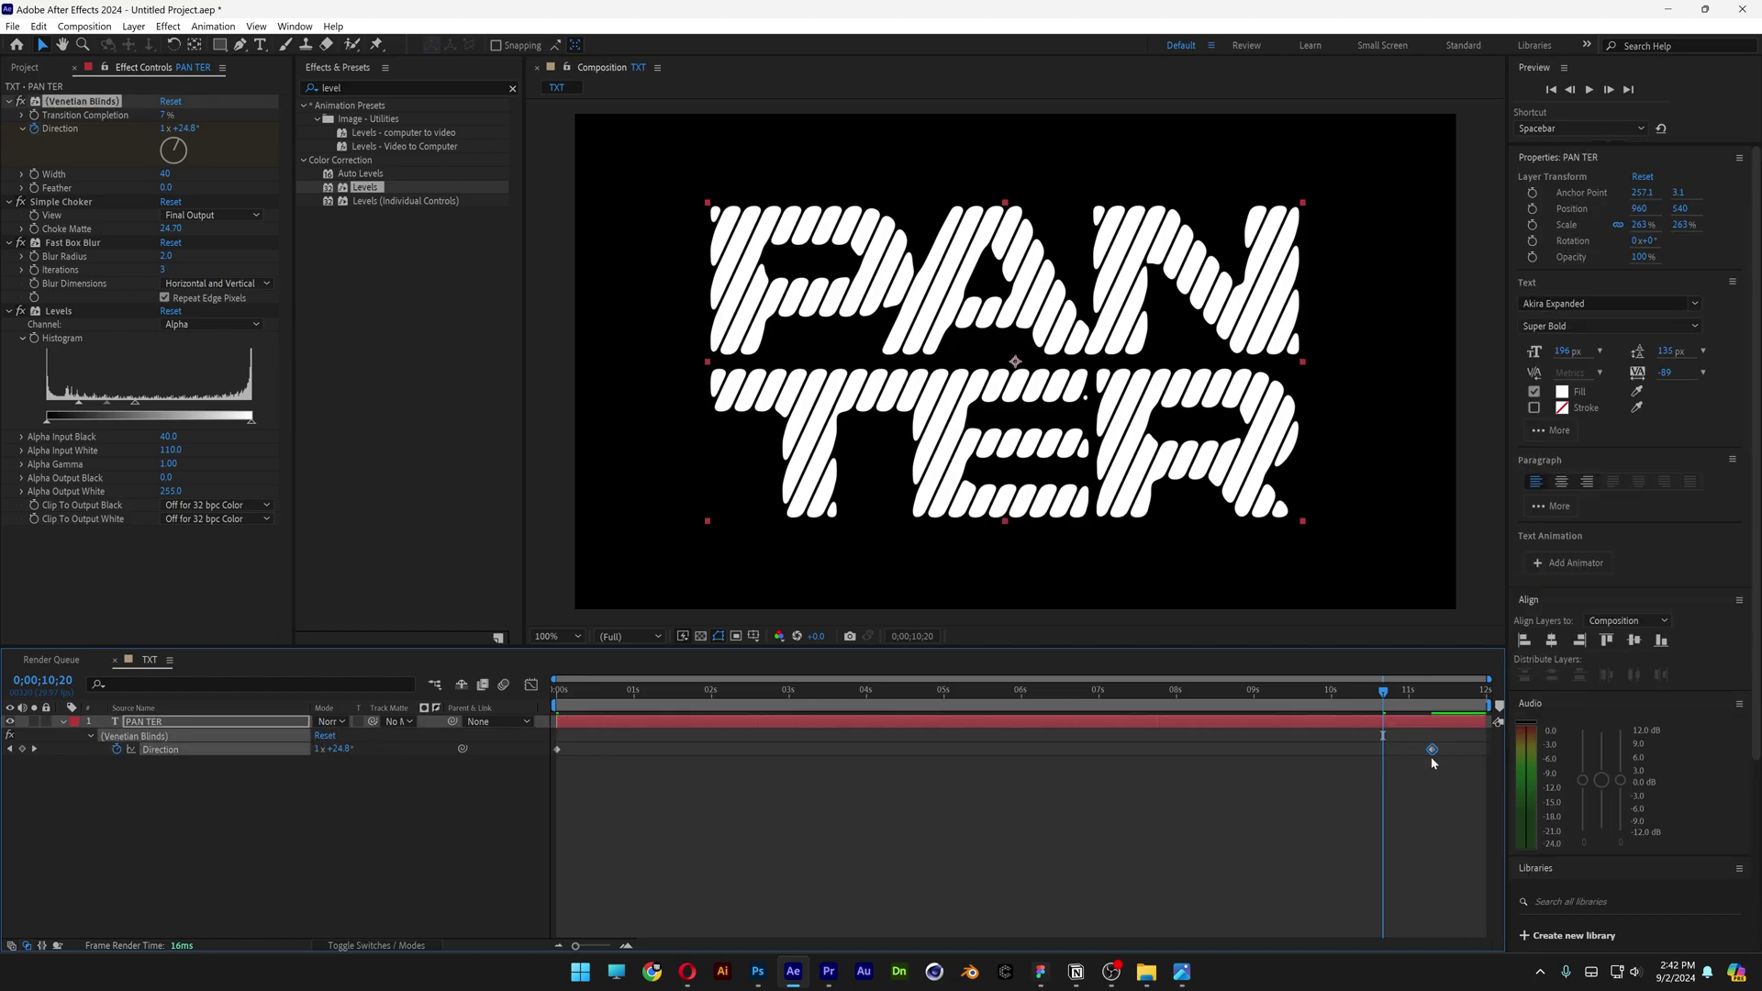
pyautogui.moveTo(1433, 755); pyautogui.dragTo(1487, 755)
pyautogui.click(1016, 747)
# - Preview the rotating stripe animation from the start
pyautogui.press('Home')
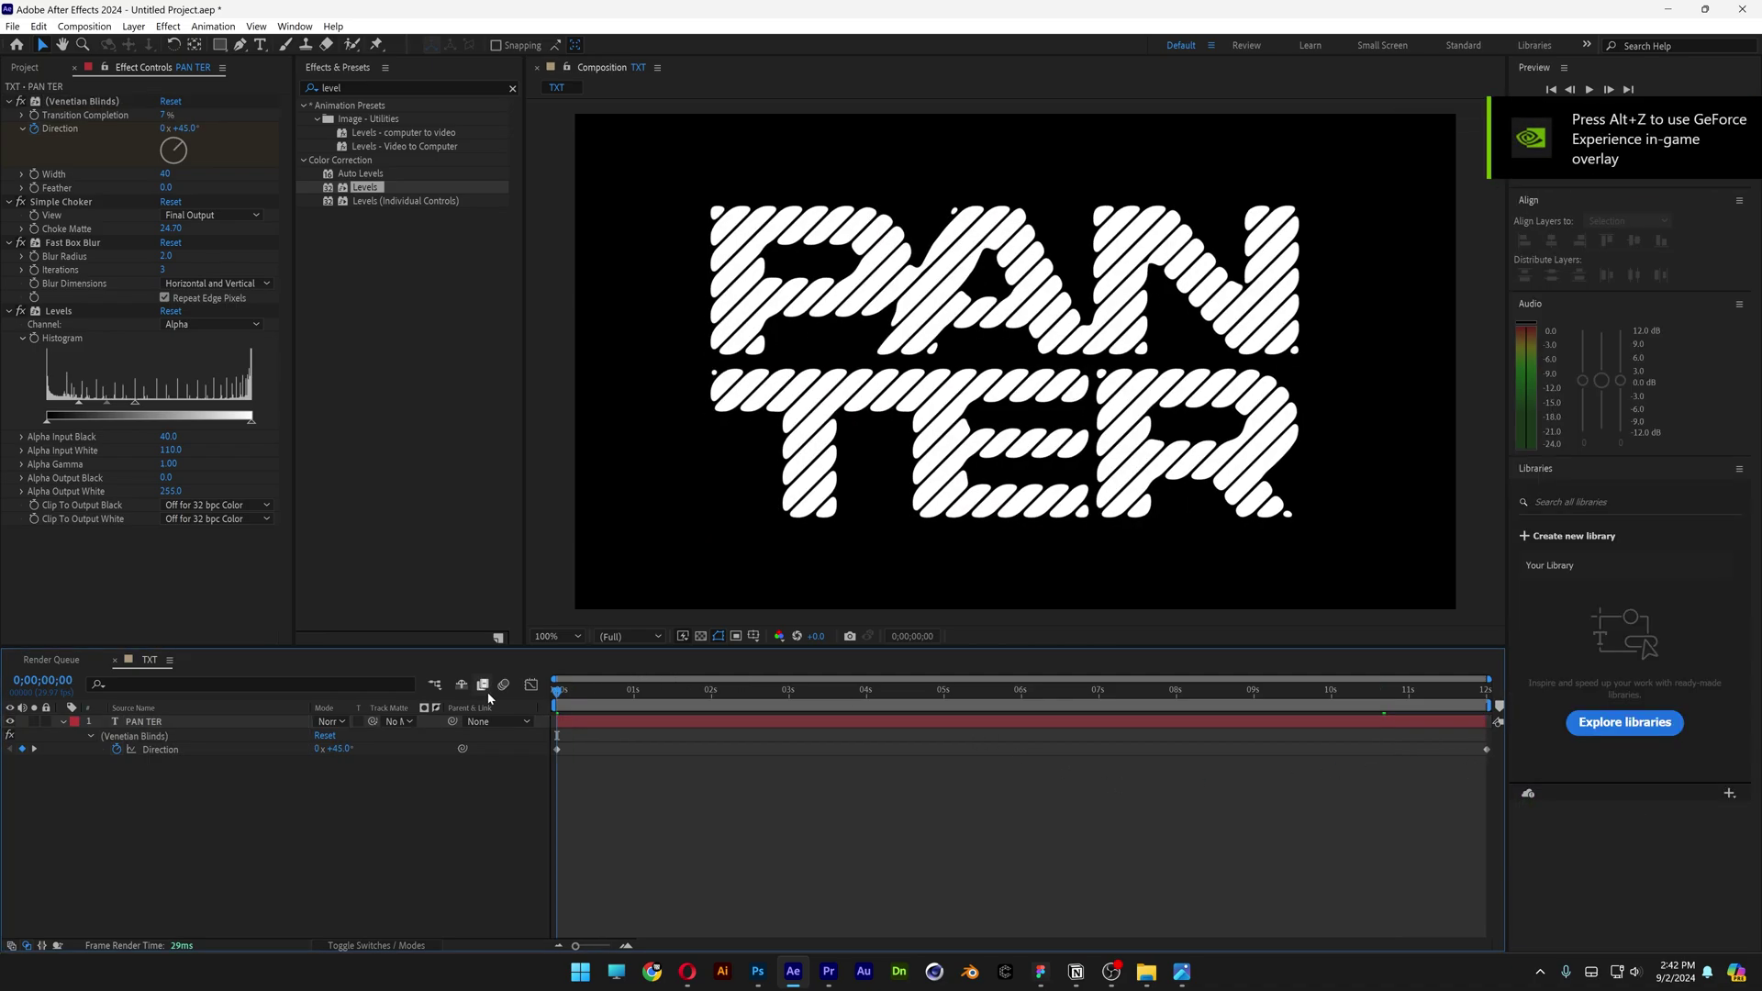
pyautogui.press('space')
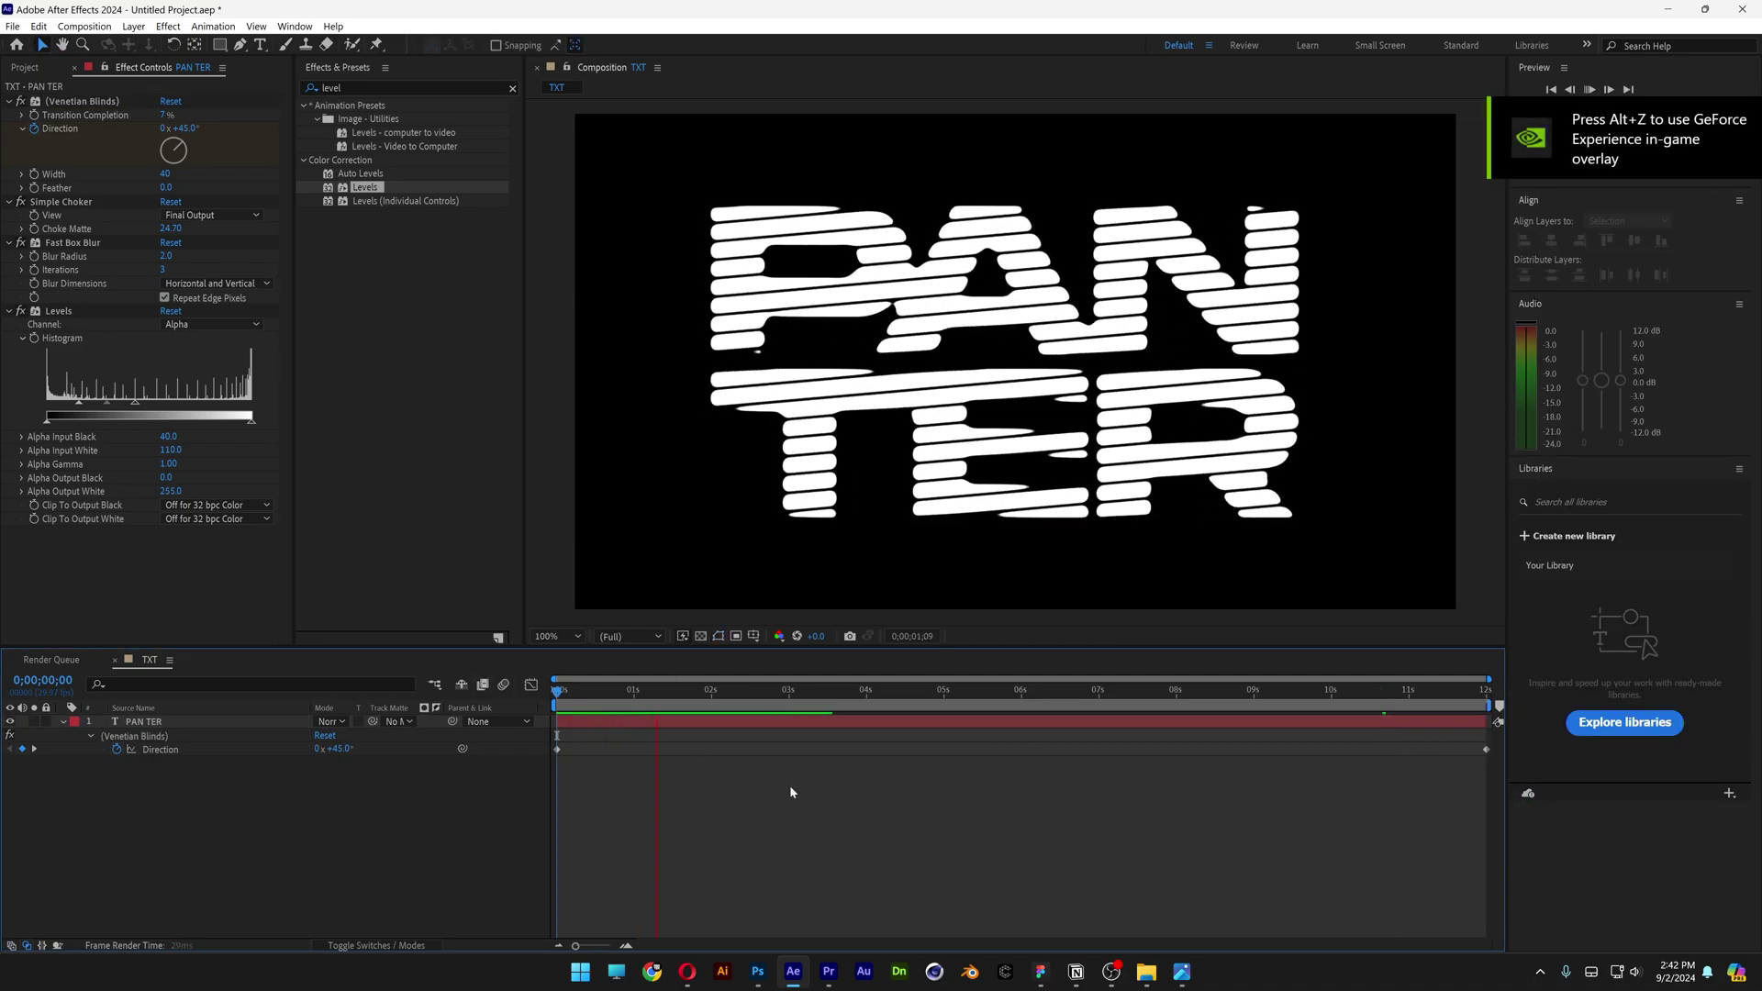
pyautogui.press('space')
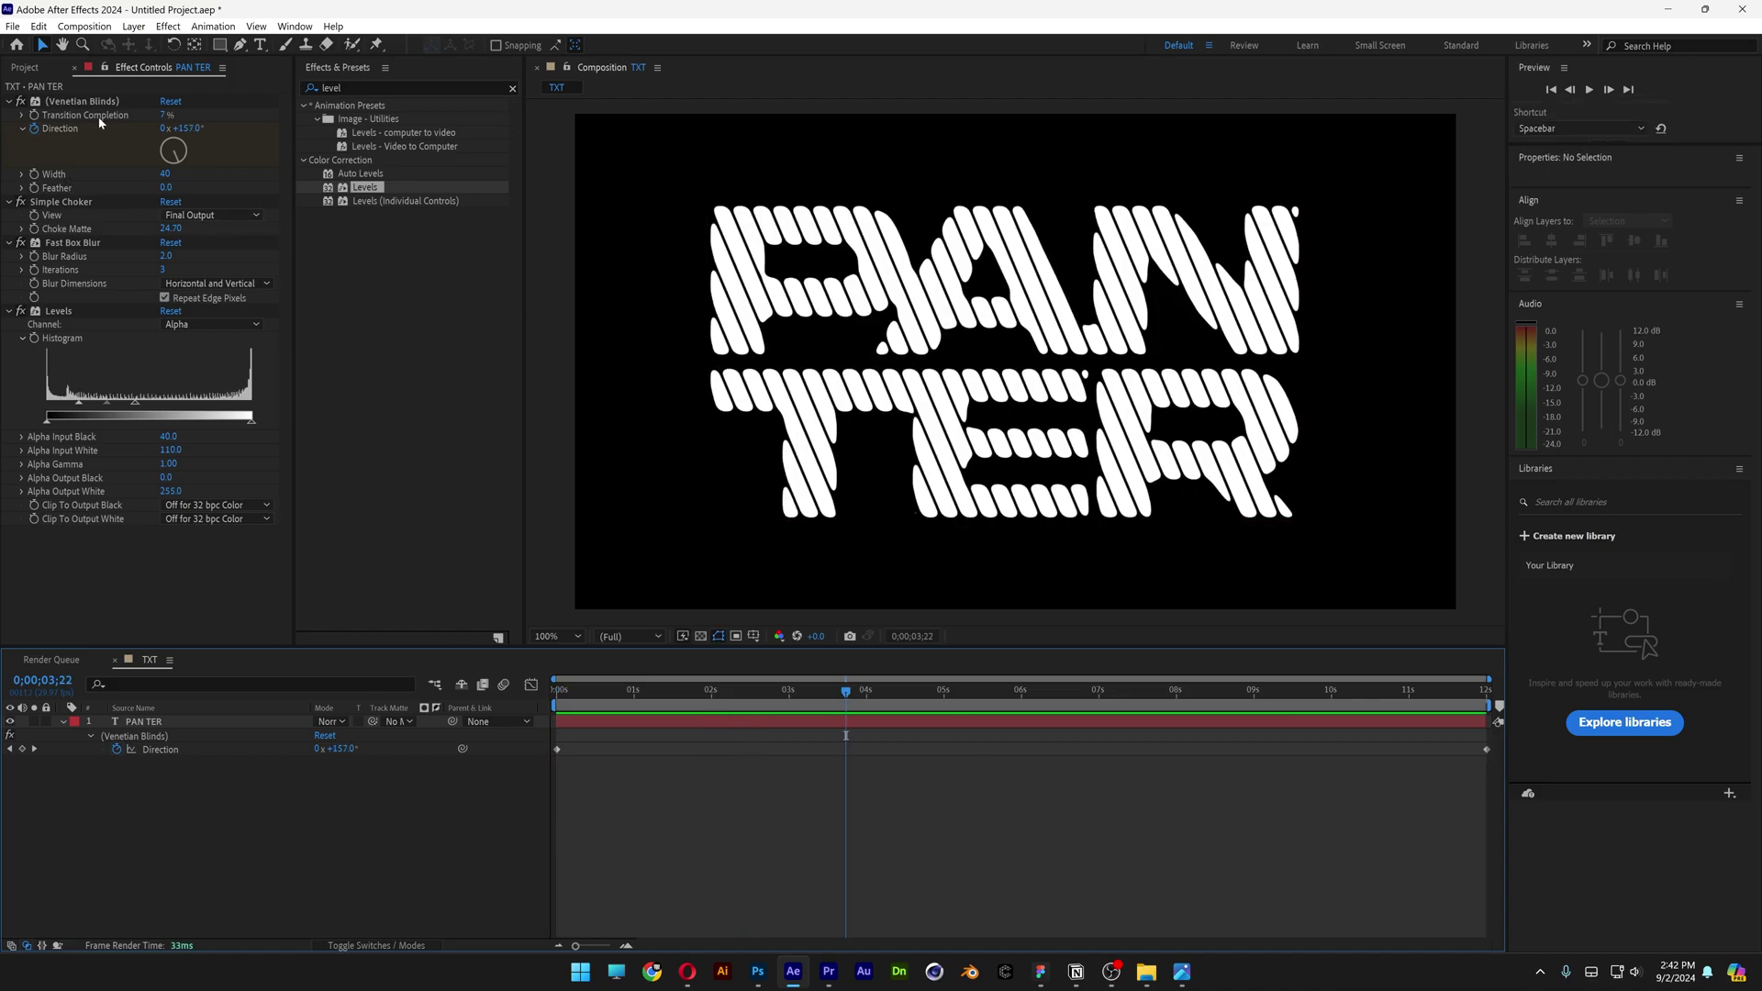
# - At 0;00;02;16, keyframe Venetian Blinds Width to 72 and Transition Completion to 4%
pyautogui.click(634, 696)
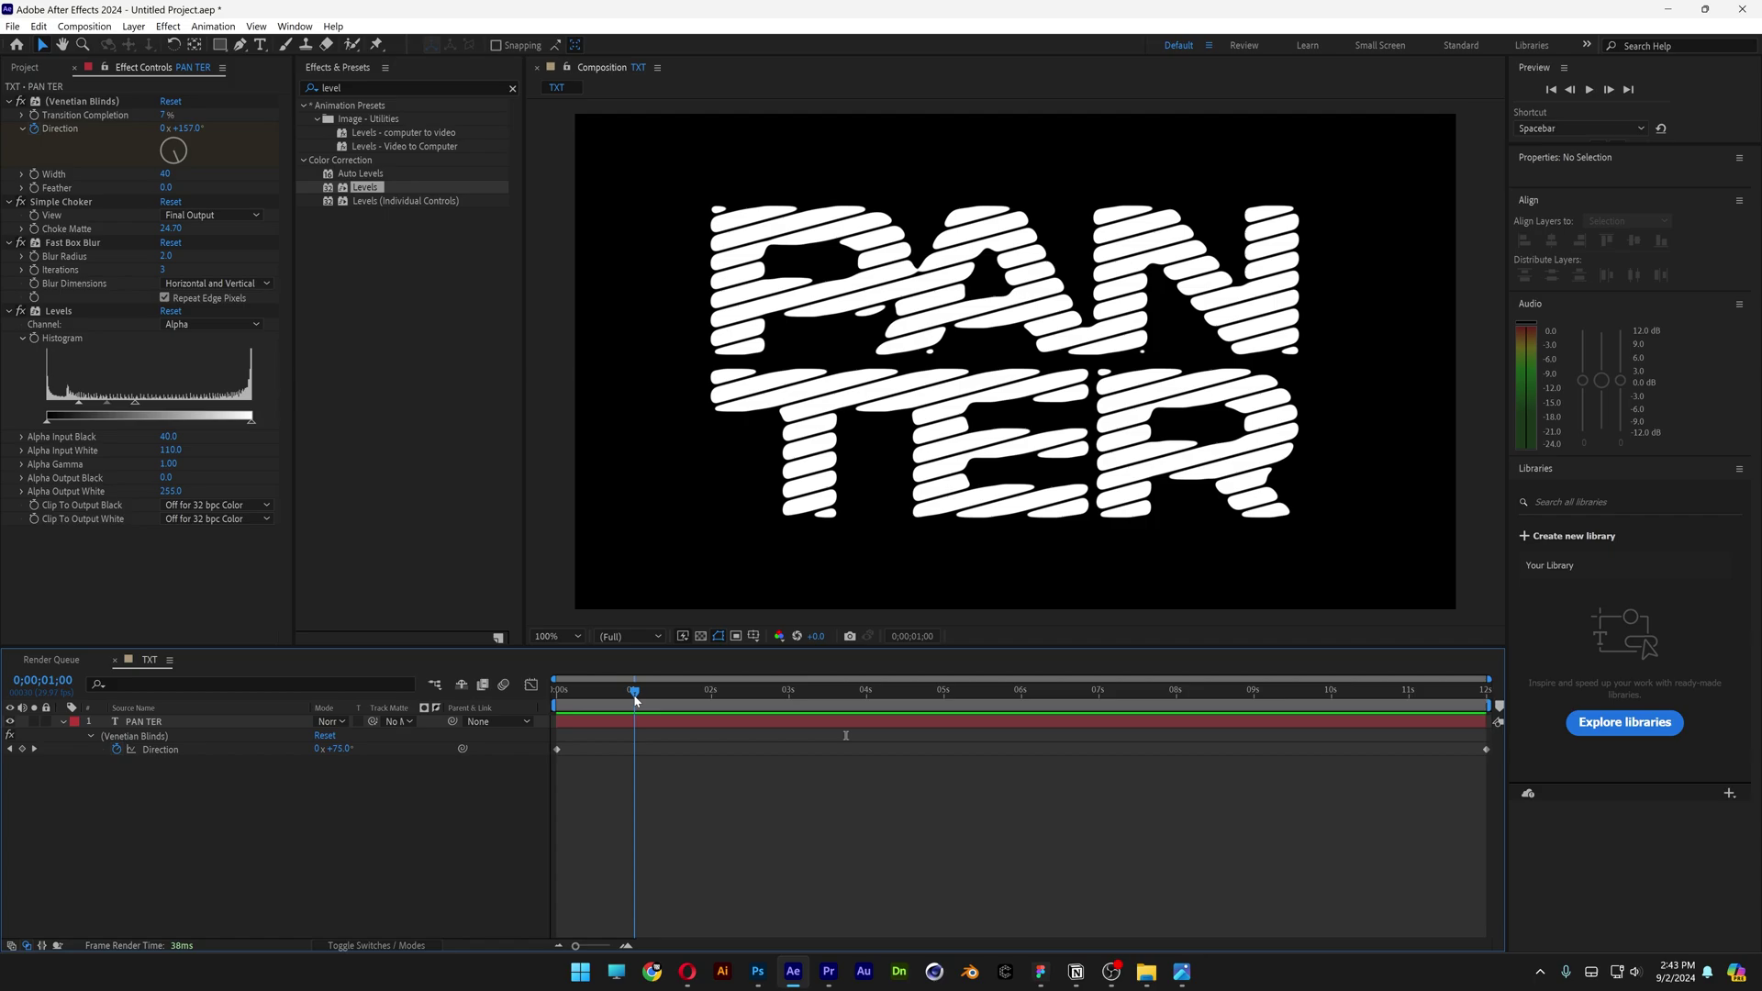
pyautogui.moveTo(634, 697)
pyautogui.mouseDown()
pyautogui.moveTo(673, 695)
pyautogui.moveTo(657, 696)
pyautogui.mouseUp()
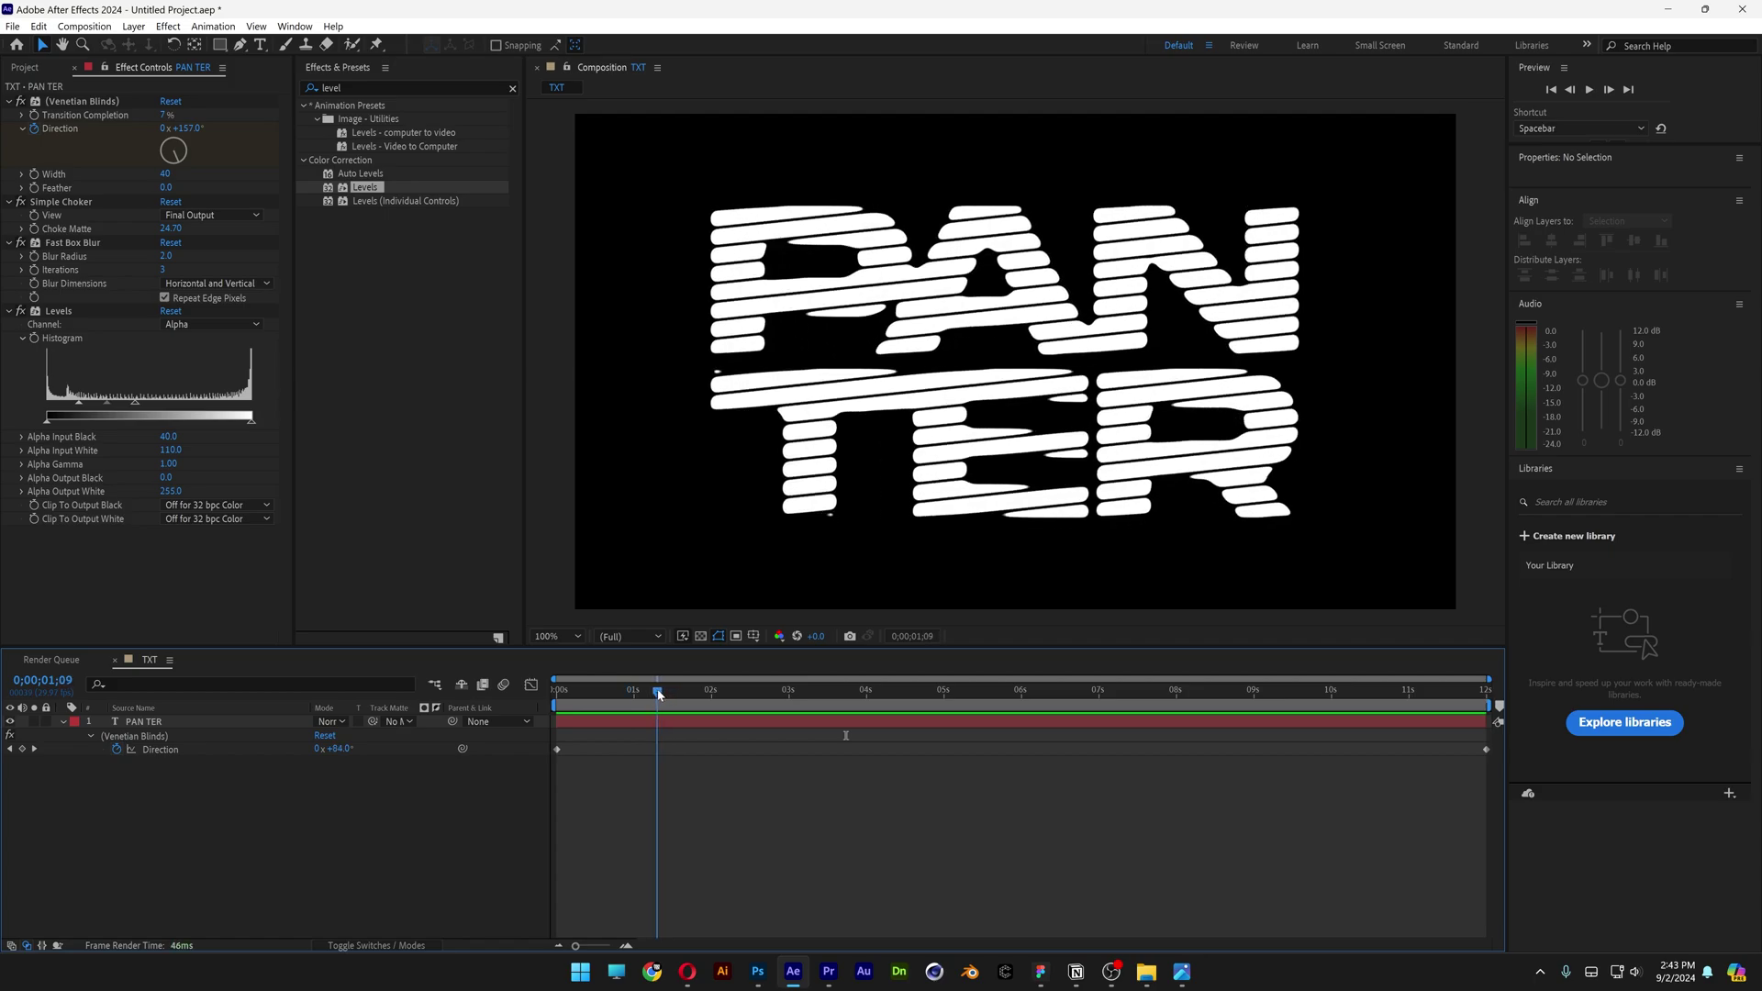
pyautogui.click(34, 177)
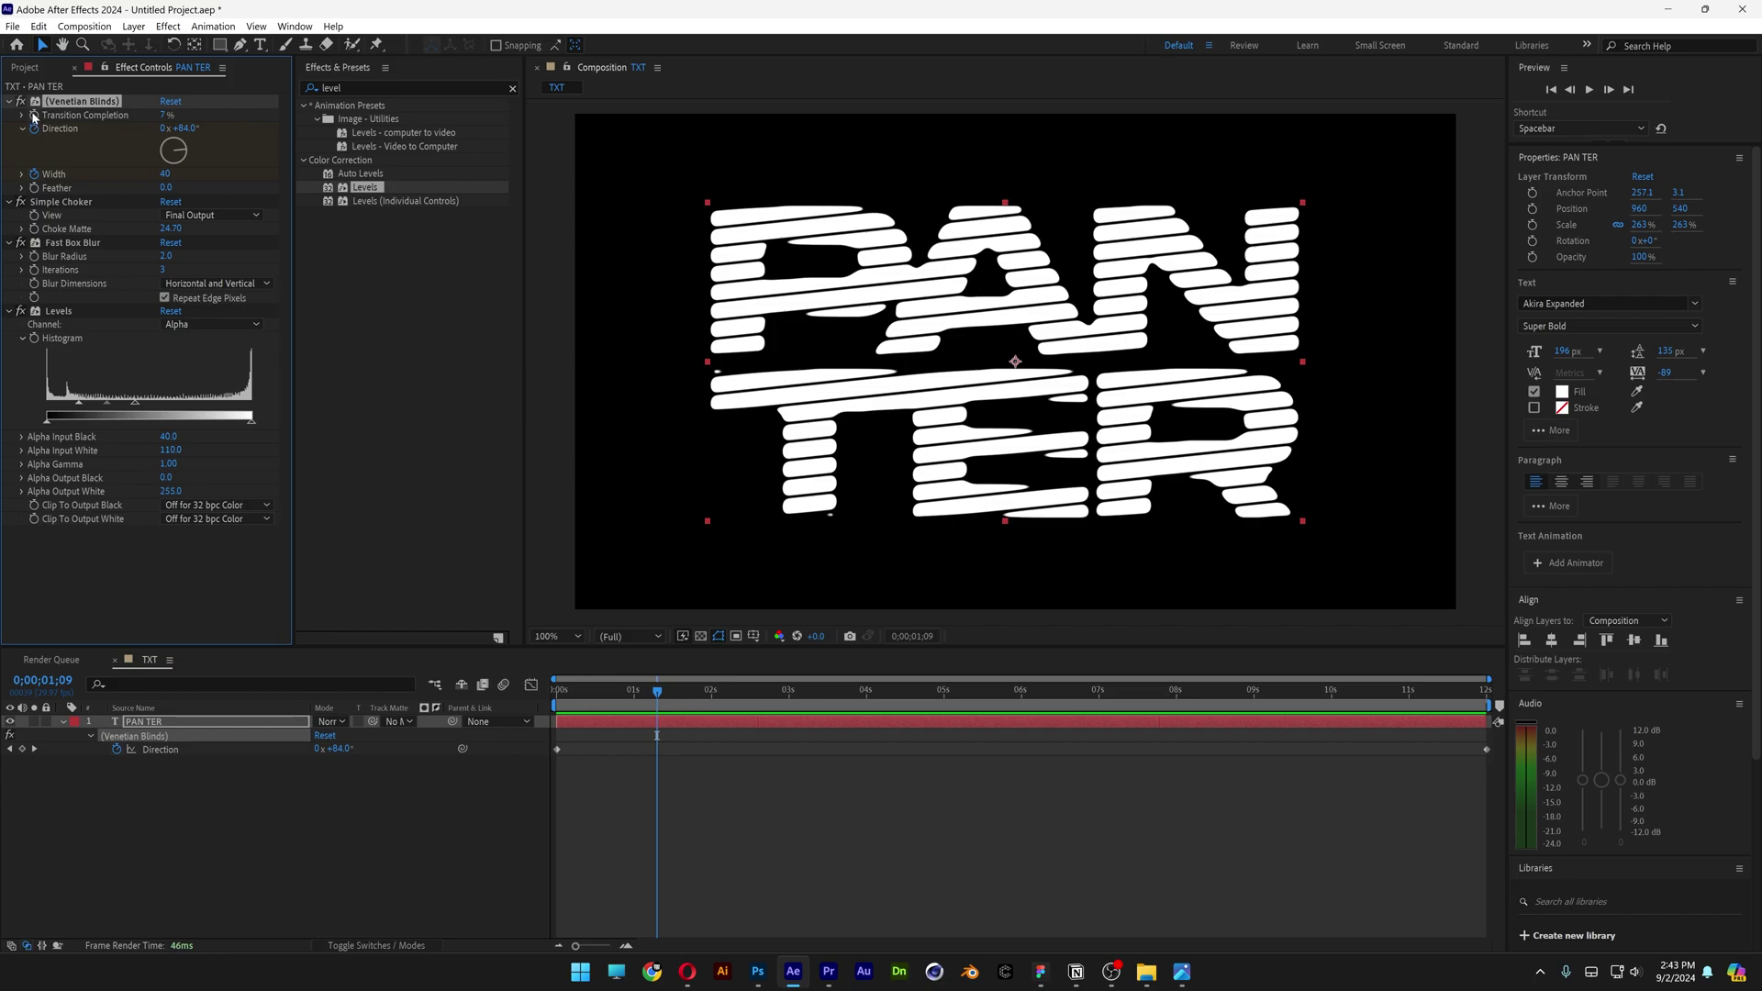
pyautogui.moveTo(778, 699); pyautogui.dragTo(755, 697)
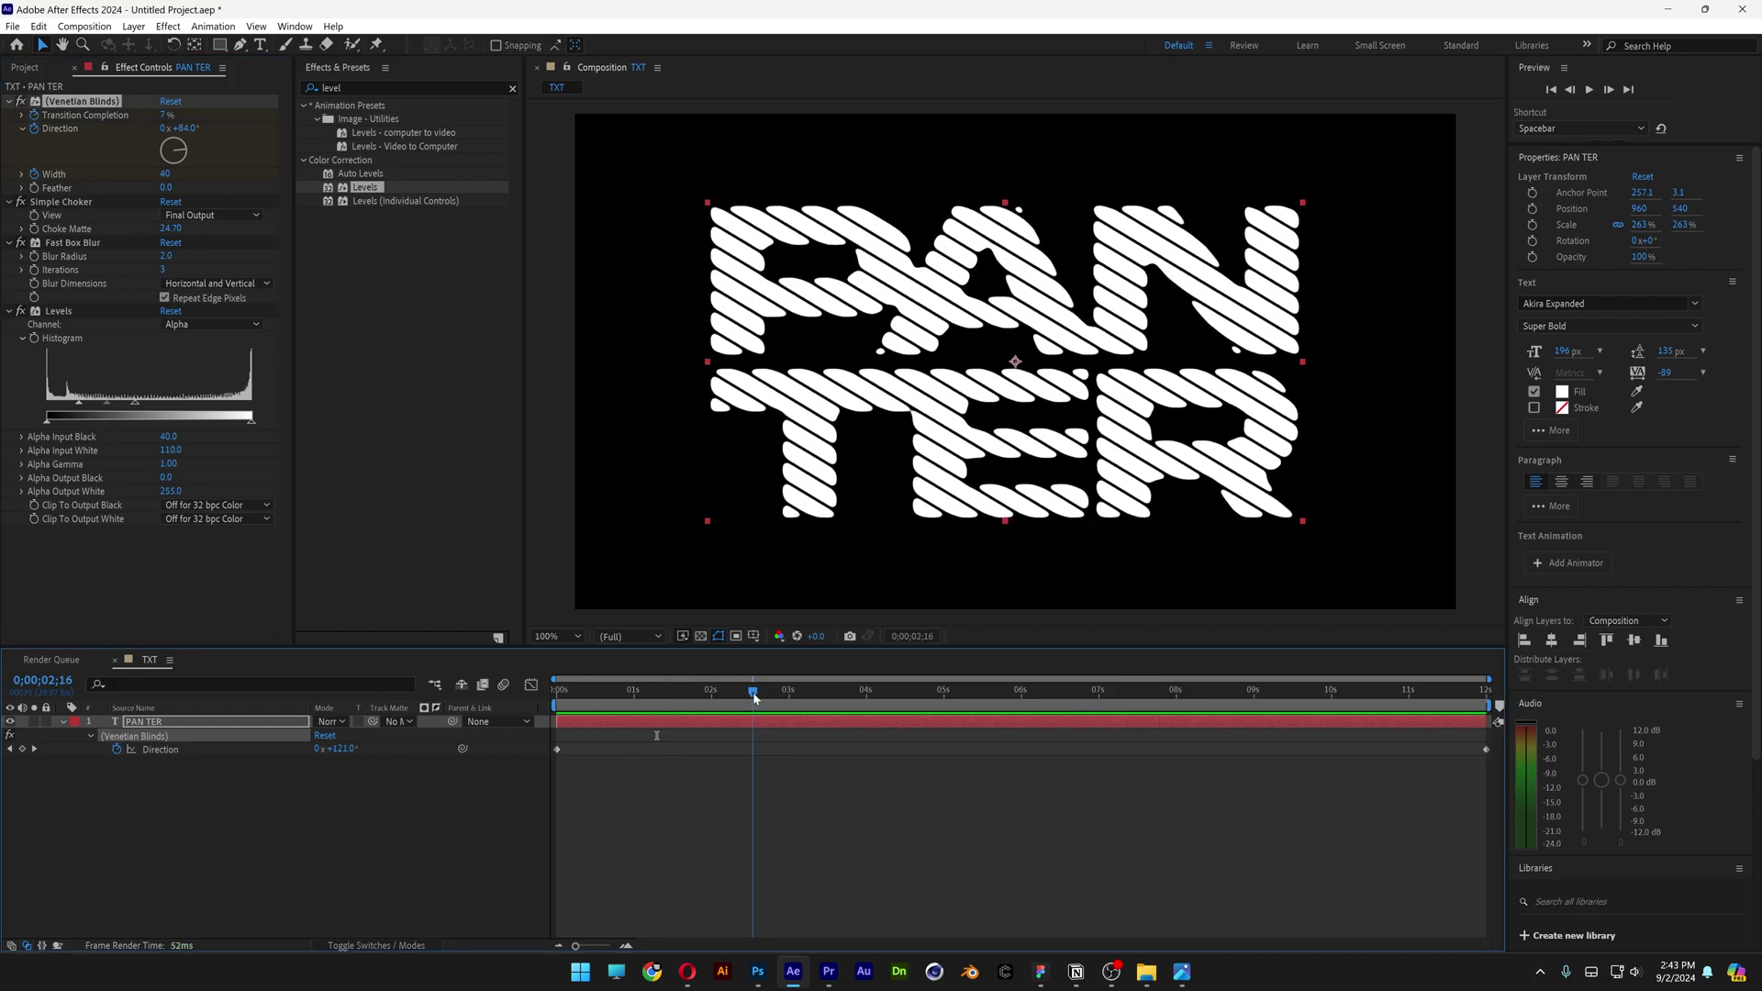
pyautogui.press('u')
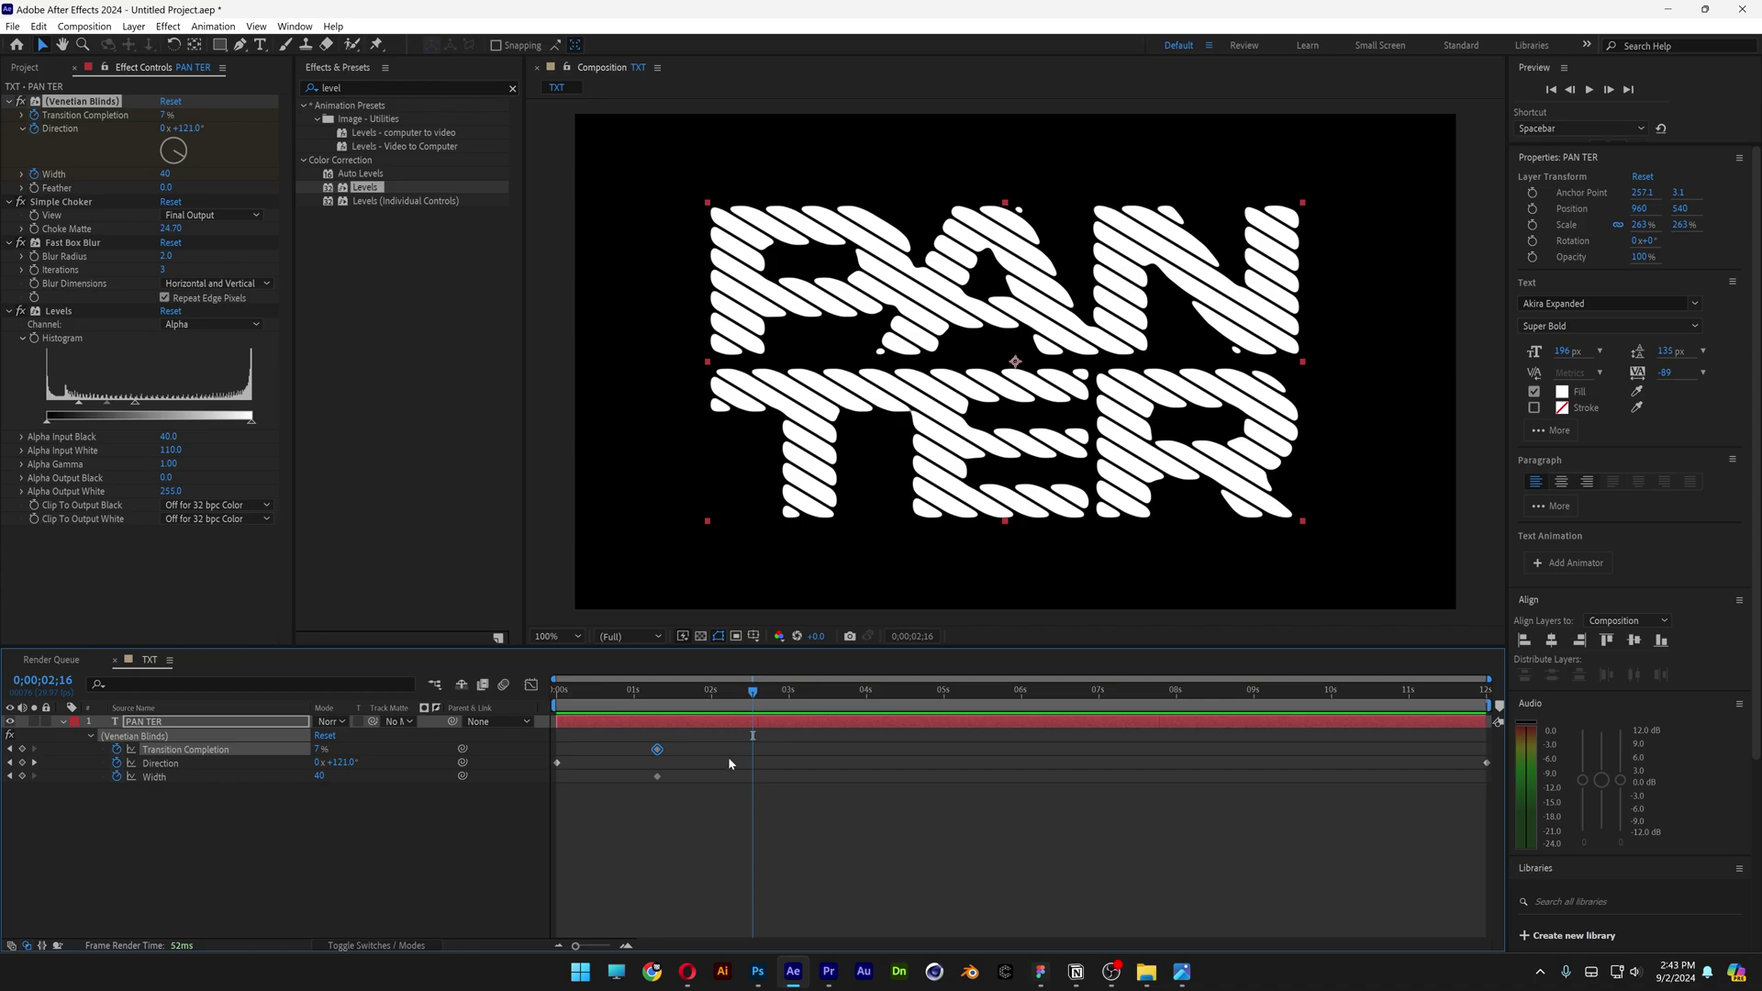
pyautogui.moveTo(165, 174); pyautogui.dragTo(190, 173)
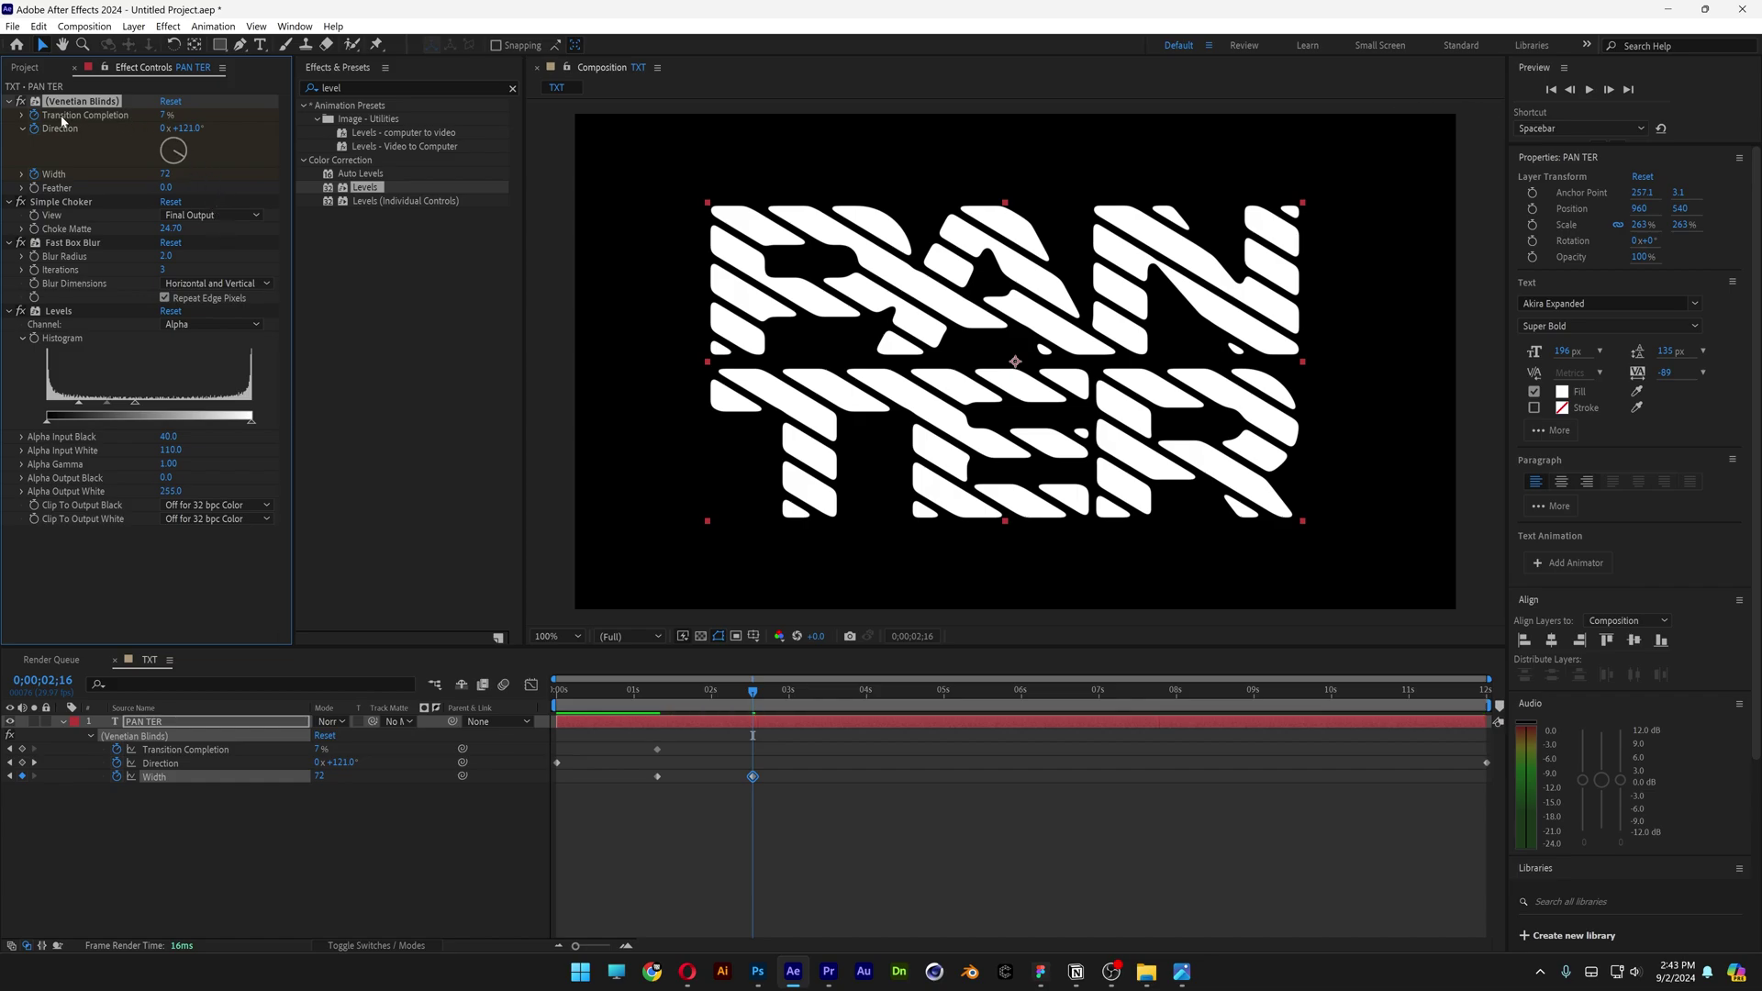
pyautogui.moveTo(163, 115)
pyautogui.mouseDown()
pyautogui.moveTo(147, 115)
pyautogui.moveTo(163, 116)
pyautogui.mouseUp()
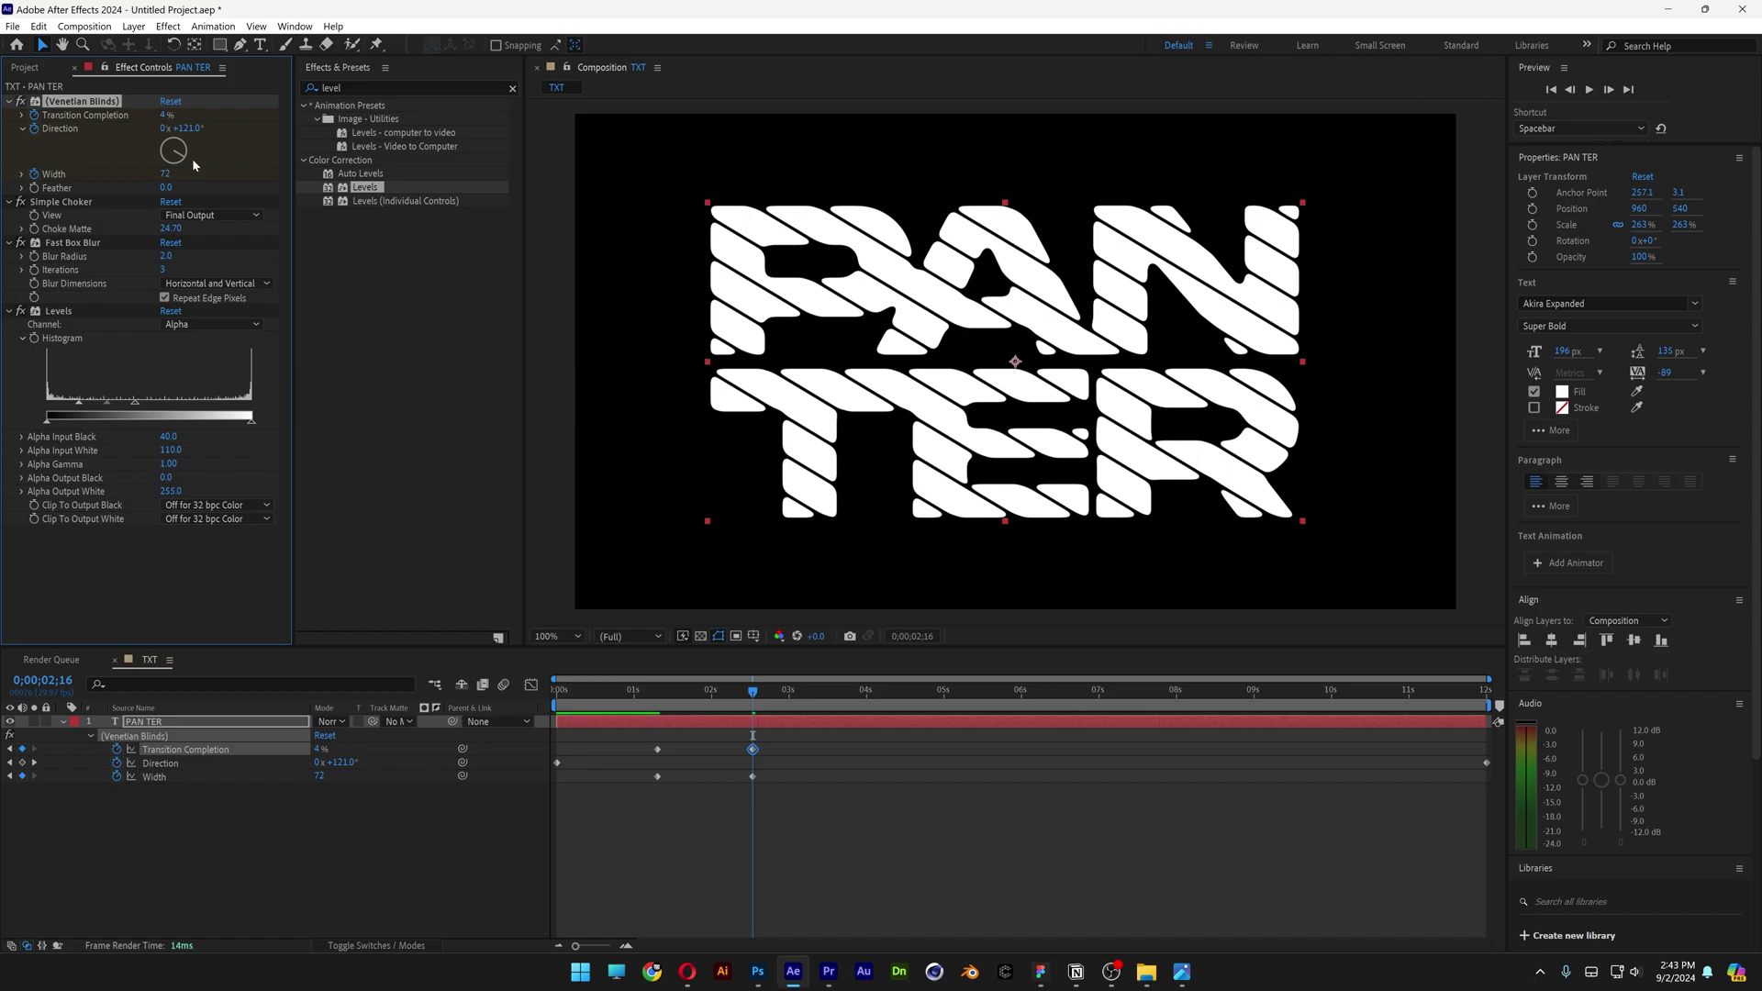
# - At 0;00;03;29, paste copies of the 7% Transition Completion and Width 40 keyframes
pyautogui.click(866, 702)
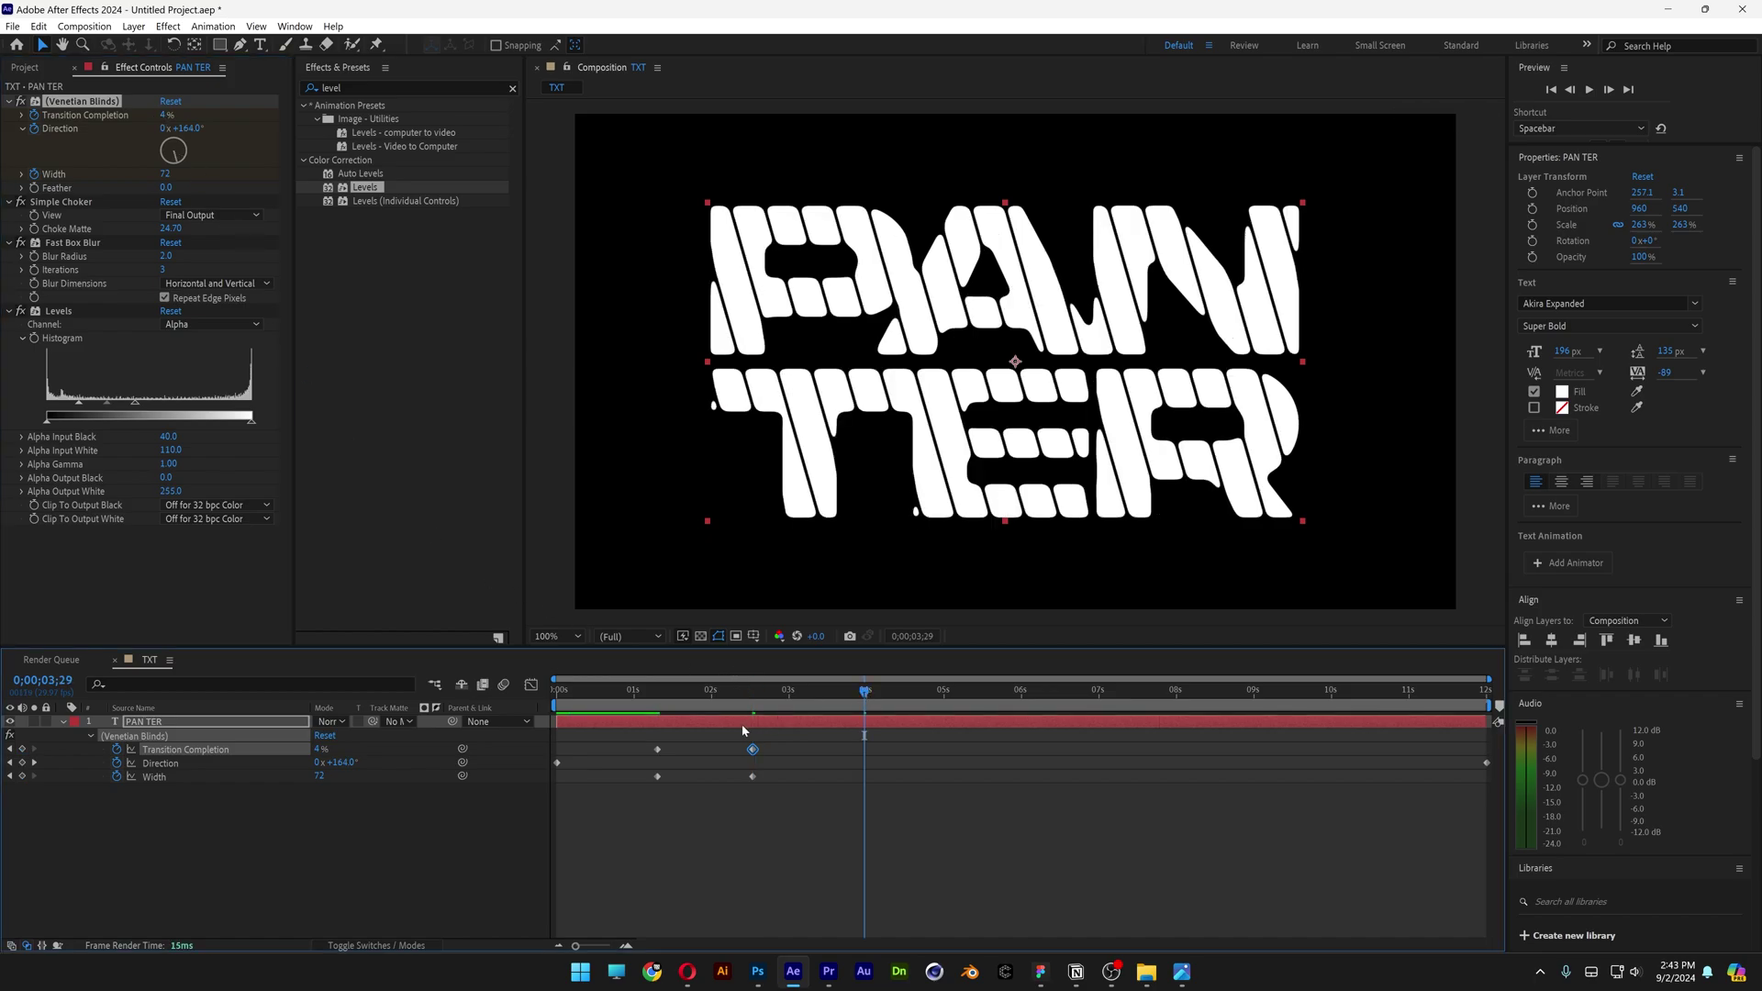
pyautogui.hotkey('ctrl', 'c')
pyautogui.hotkey('ctrl', 'v')
pyautogui.click(658, 776)
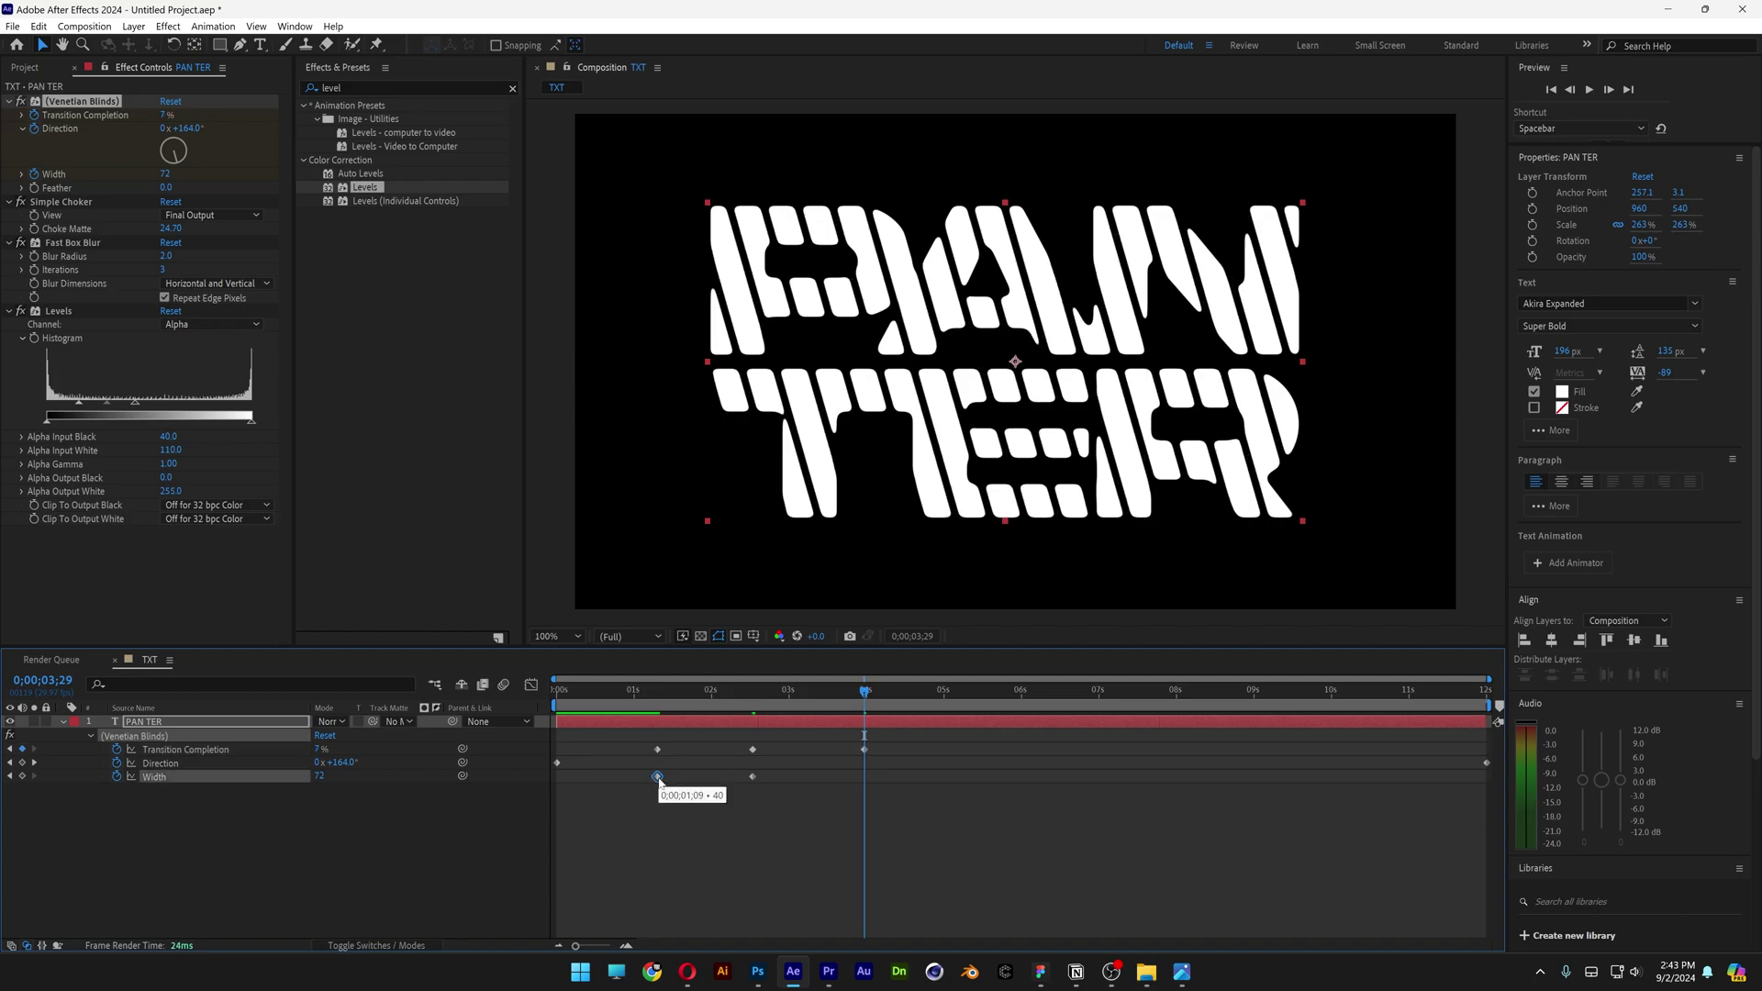
pyautogui.hotkey('ctrl', 'c')
pyautogui.hotkey('ctrl', 'v')
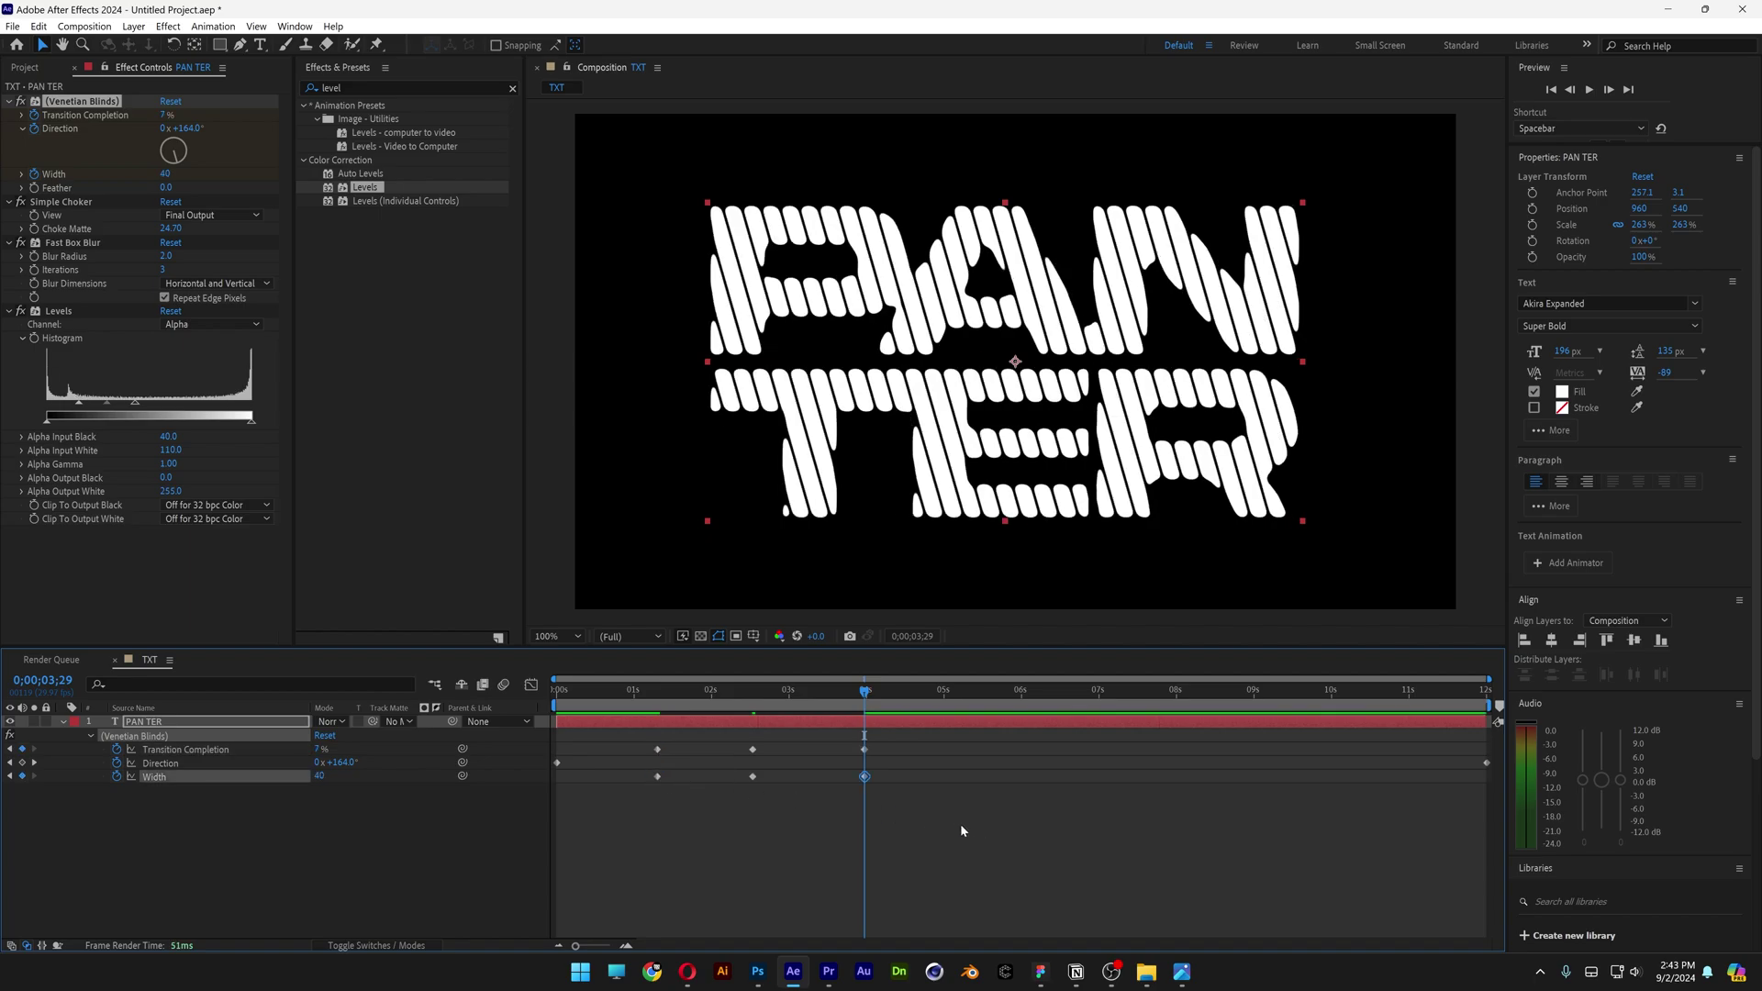
pyautogui.moveTo(959, 823); pyautogui.dragTo(641, 741)
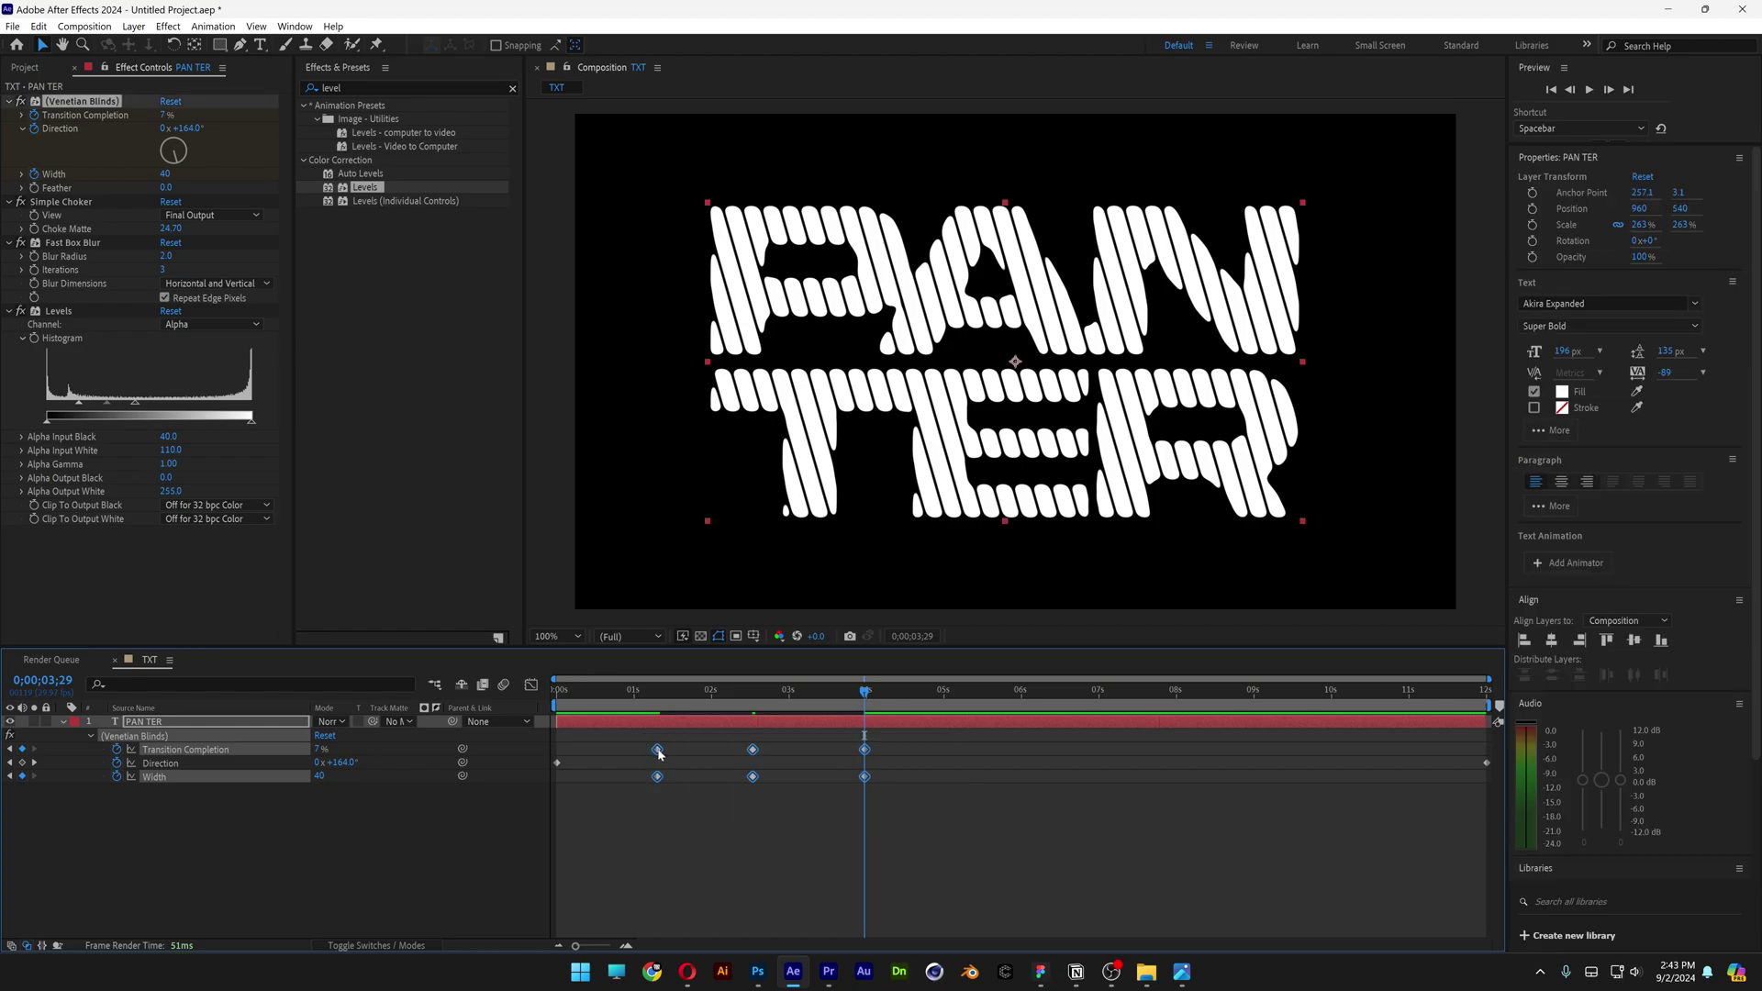
# - Apply Easy Ease to the Width and Transition Completion keyframes and preview the result
pyautogui.rightClick(658, 752)
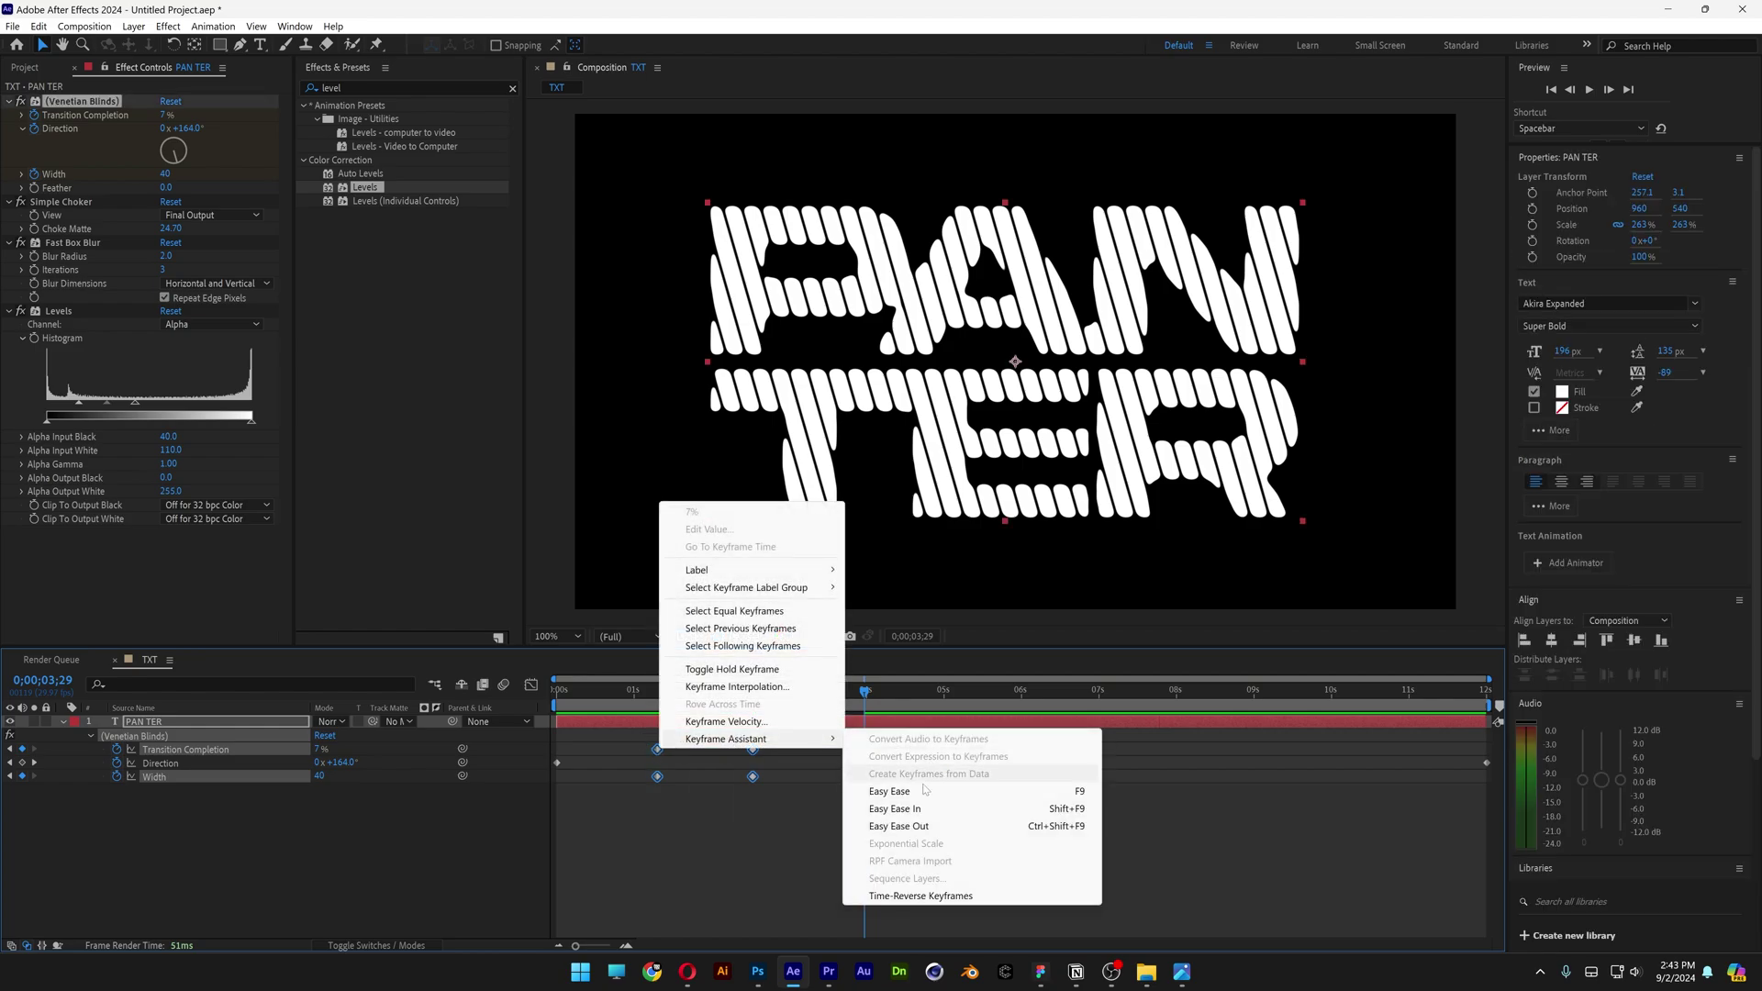
pyautogui.click(918, 787)
pyautogui.click(1066, 828)
pyautogui.press('space')
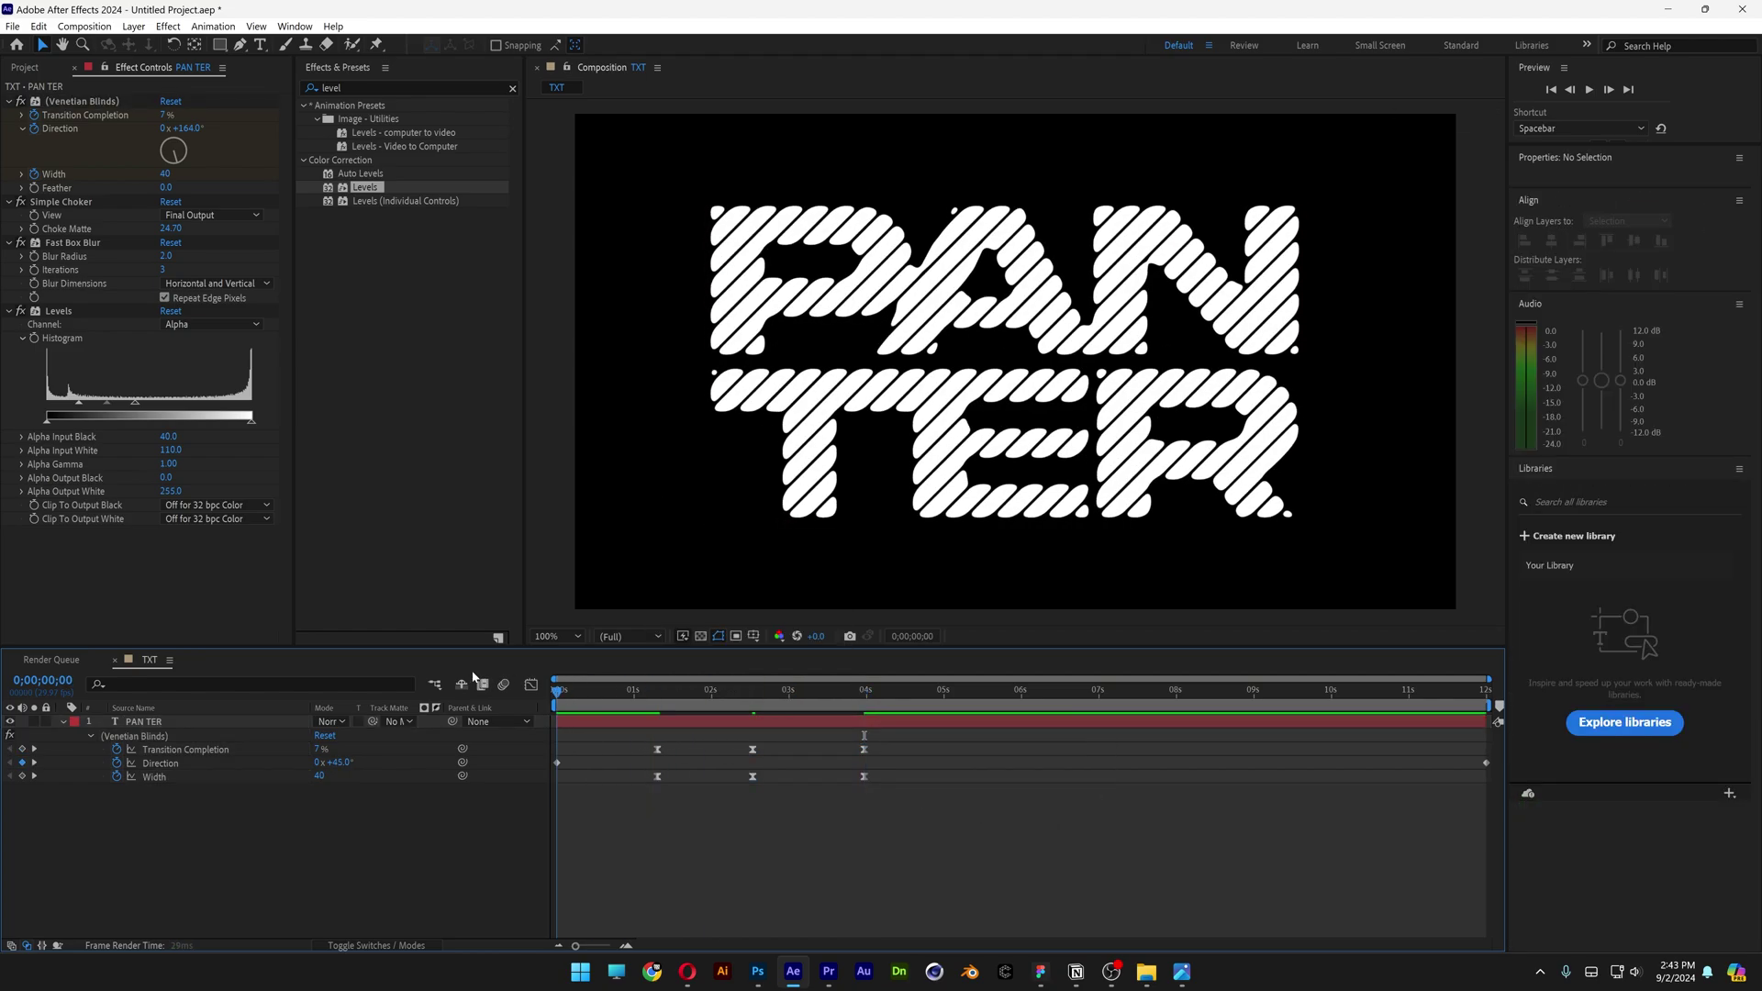